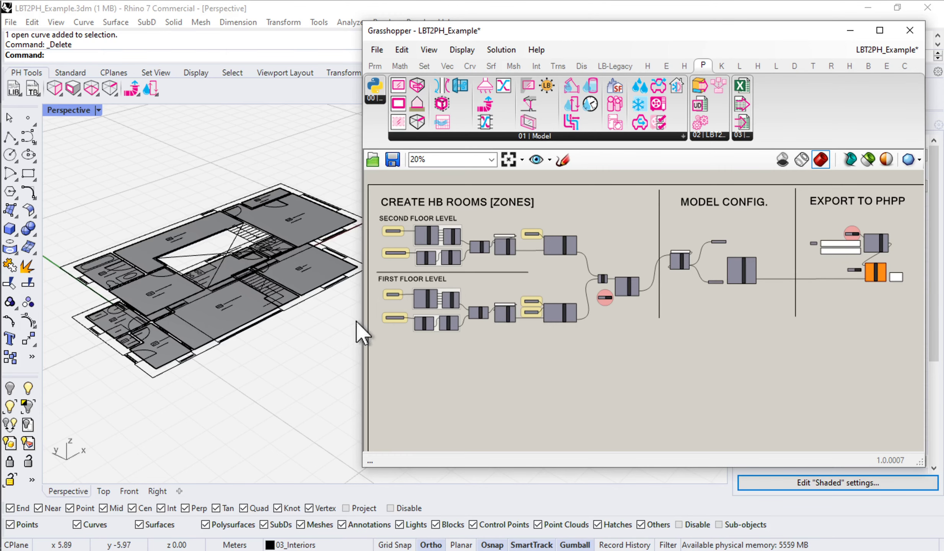
Step: Enlarge the Grasshopper window and fit all three sections of the definition in view
left_click_drag(362, 320, 33, 321)
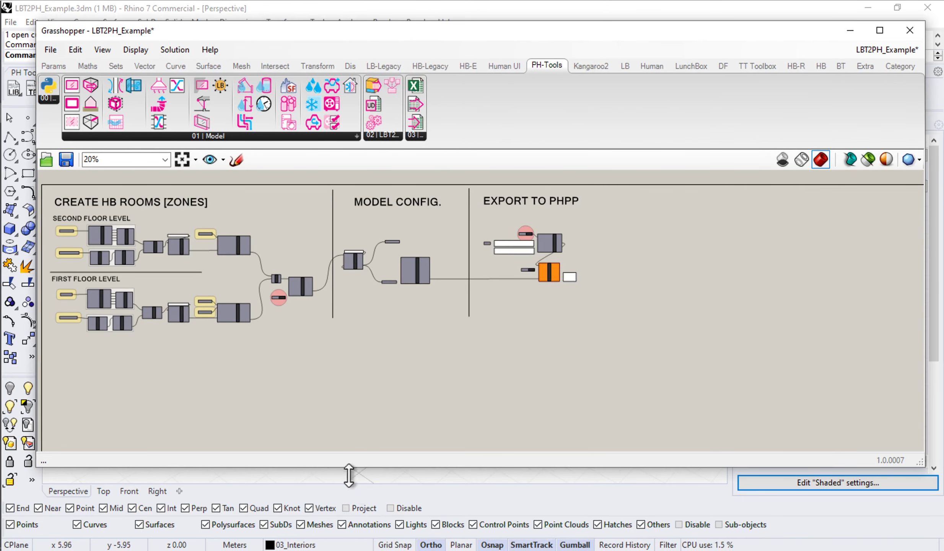
left_click_drag(349, 468, 346, 512)
right_click_drag(344, 436, 498, 396)
scroll(500, 398, "up", 3)
right_click_drag(514, 332, 535, 387)
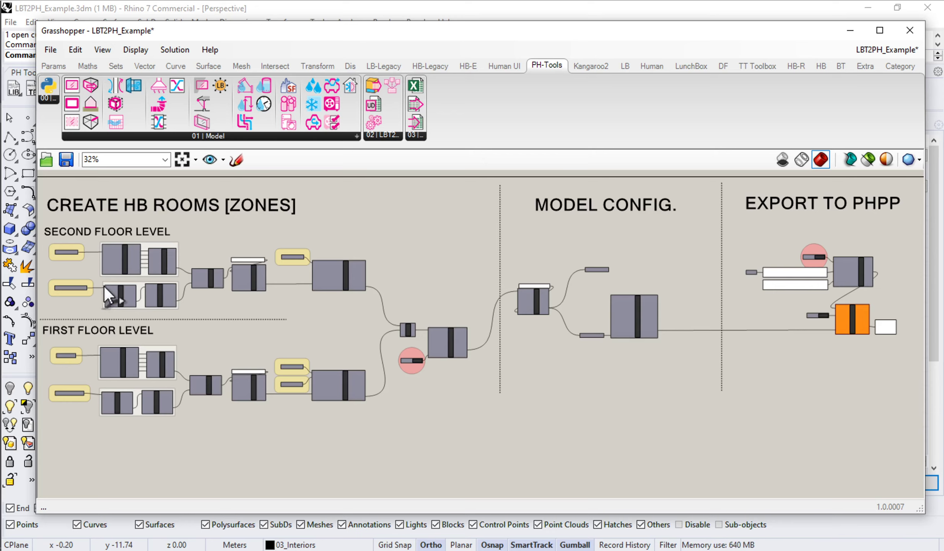
Step: Examine the Second Floor Level component chain from its surface and window geometry through to PHPP Spaces and Merge
scroll(104, 295, "up", 3)
right_click_drag(147, 294, 268, 316)
scroll(253, 272, "up", 3)
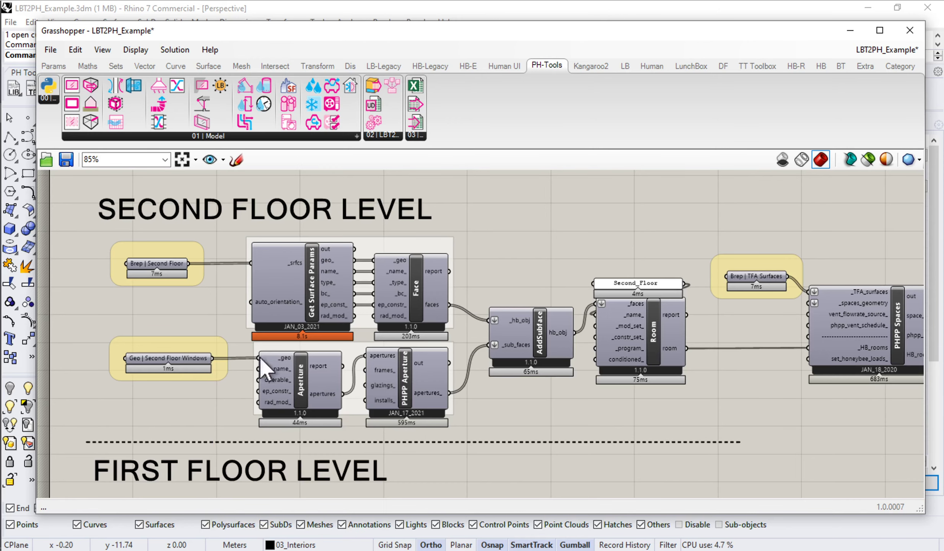
right_click_drag(671, 359, 572, 337)
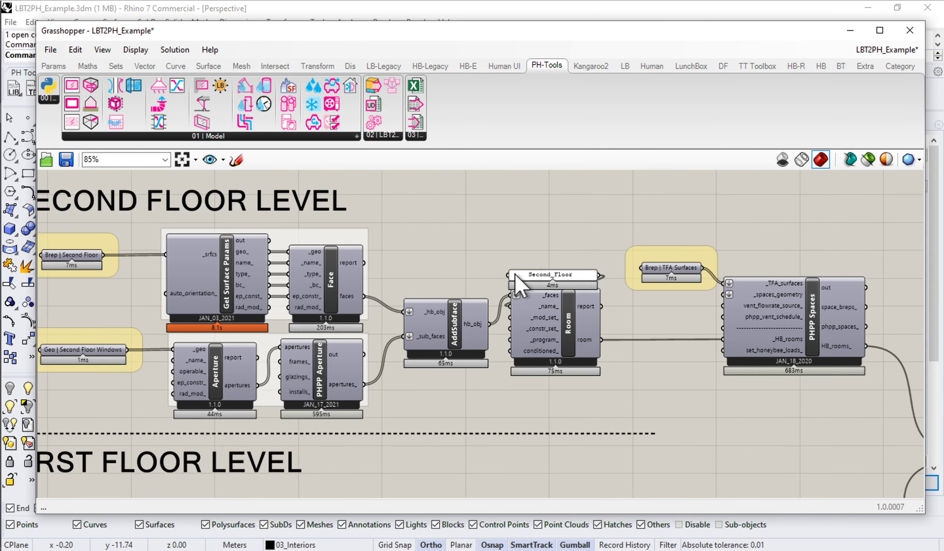
right_click_drag(647, 347, 337, 382)
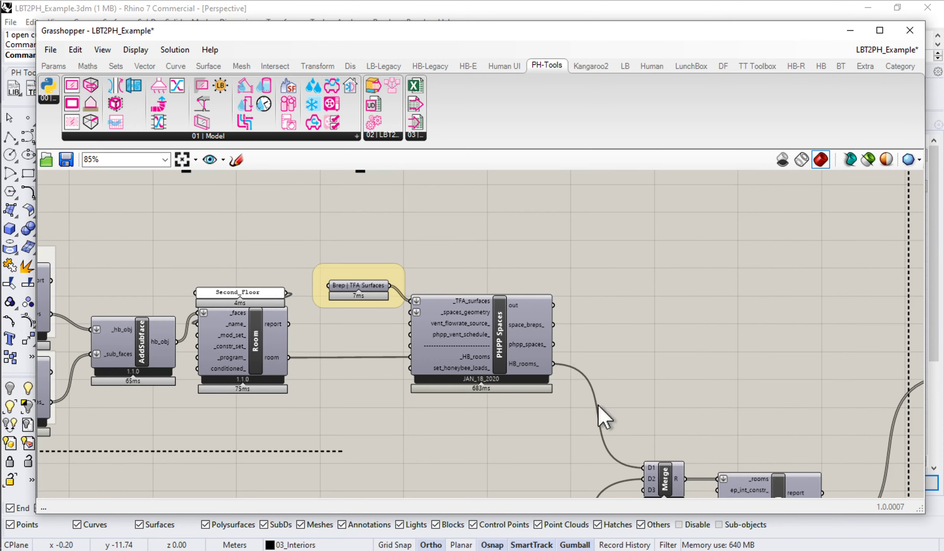
right_click_drag(607, 373, 610, 265)
right_click_drag(535, 311, 610, 227)
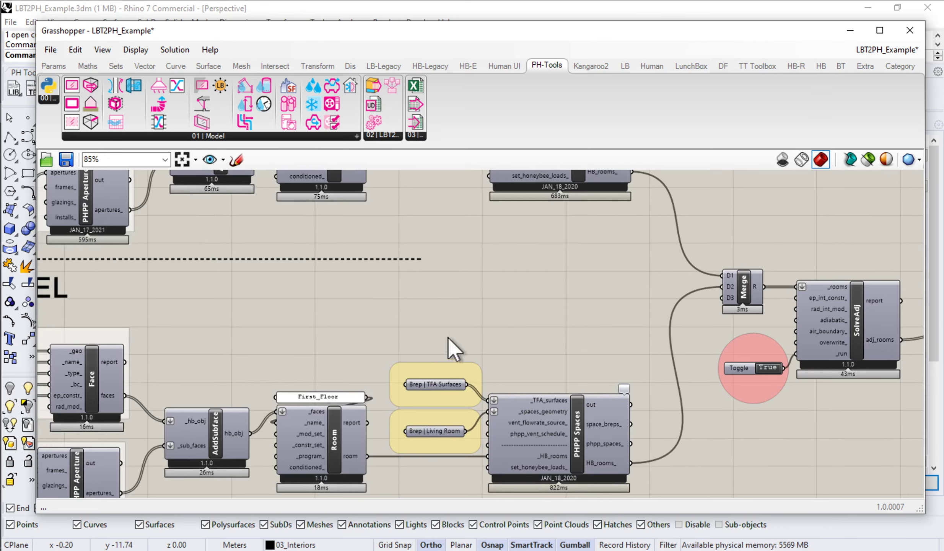
Step: Examine the First Floor Level component chain, including its Room component, through to the HB Solve Adjacency component
right_click_drag(453, 348, 838, 296)
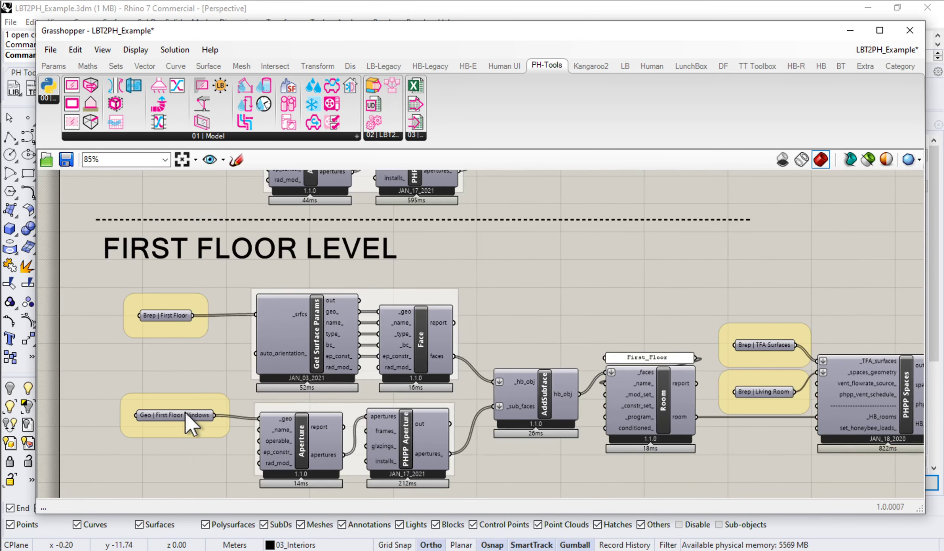
left_click_drag(185, 412, 187, 417)
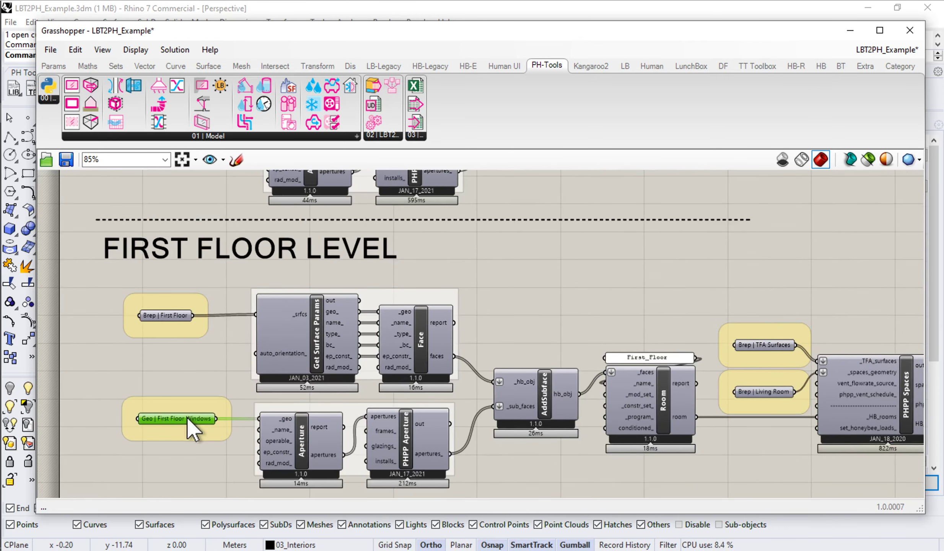
left_click_drag(173, 319, 168, 322)
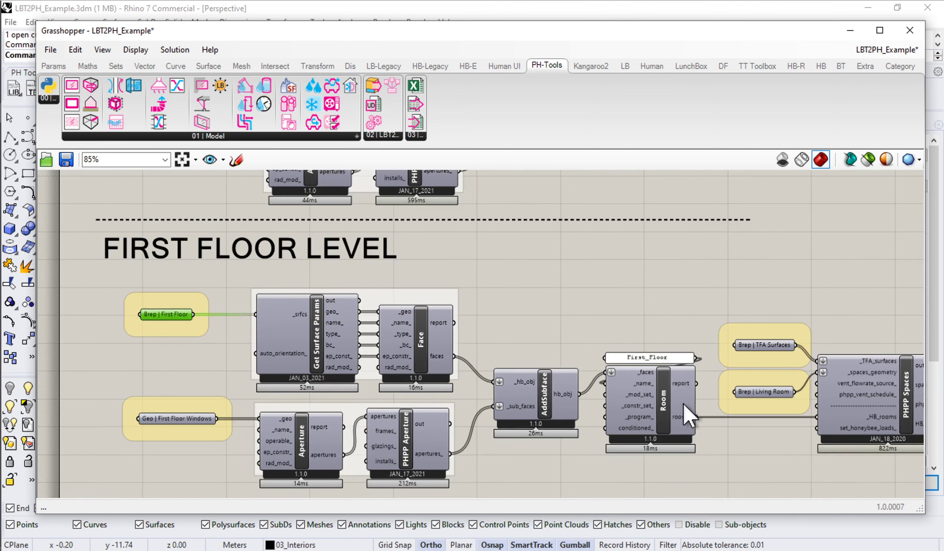
mouse_move(670, 430)
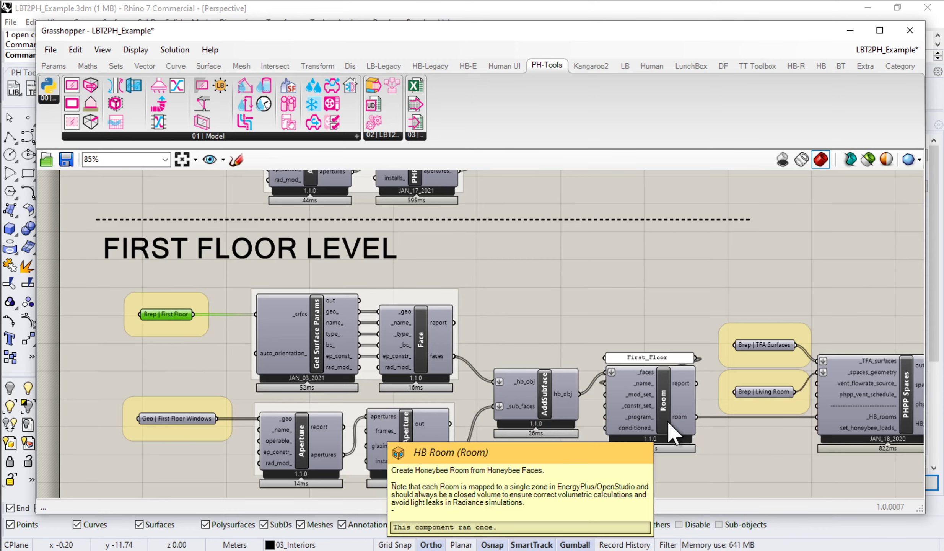
right_click_drag(633, 383, 563, 348)
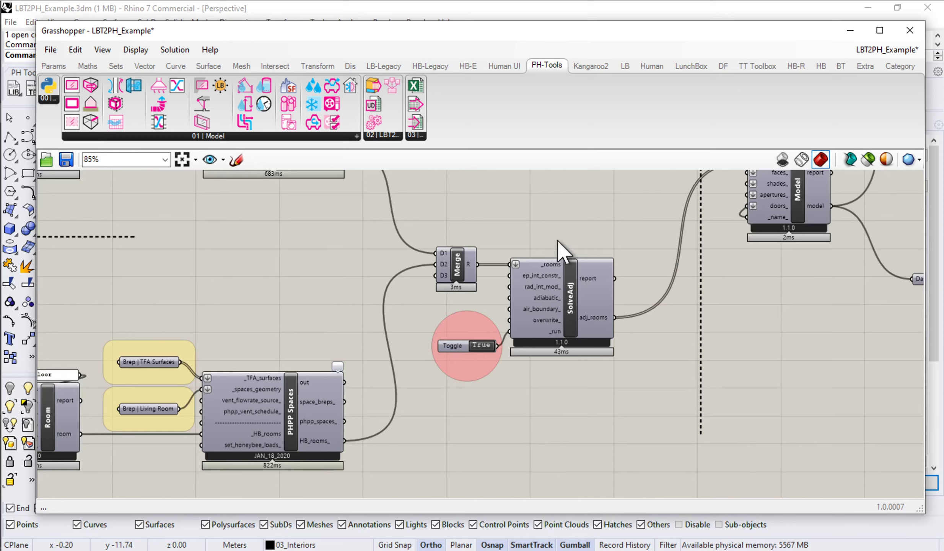
mouse_move(571, 300)
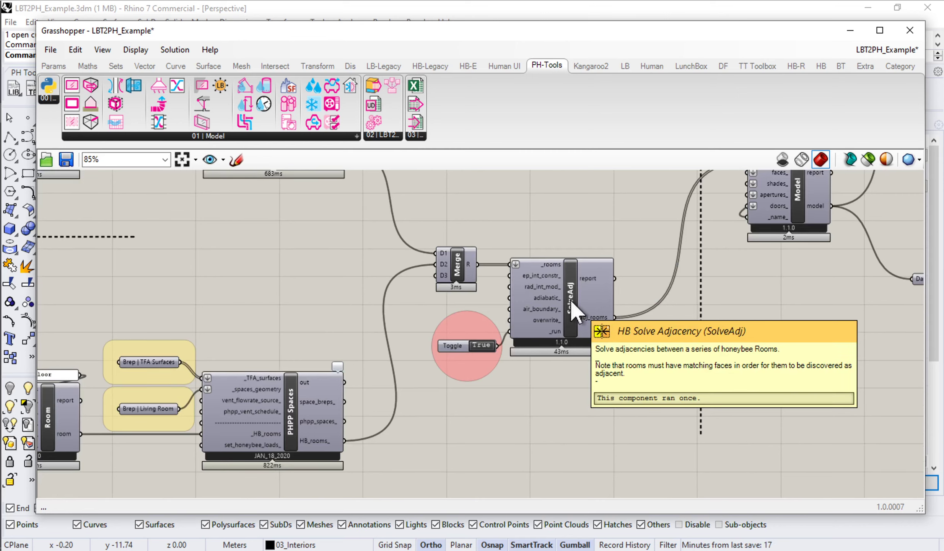
mouse_move(585, 315)
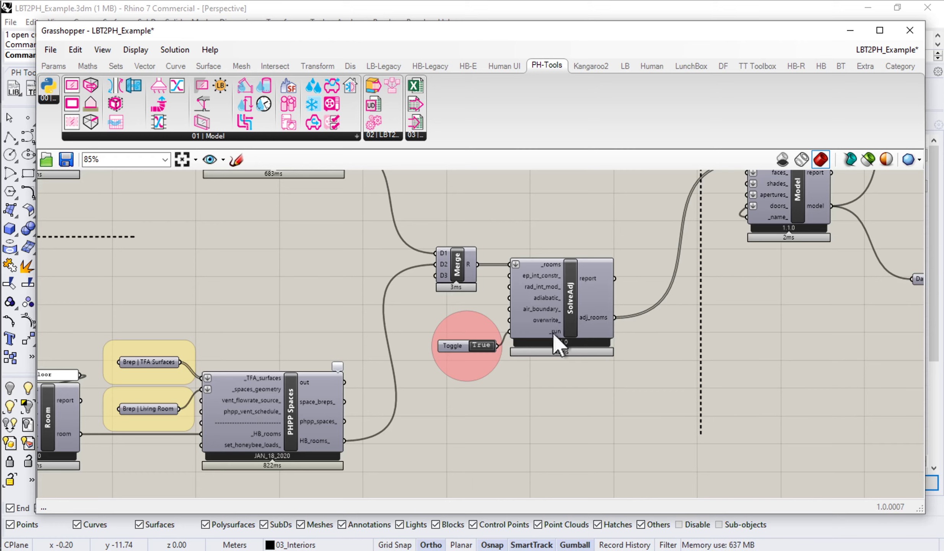
Step: Open a wide gap between SolveAdj and the Model Config. section, and copy the dotted vertical divider to the gap's far side
right_click_drag(635, 268, 474, 321)
scroll(474, 320, "down", 1)
scroll(475, 320, "down", 2)
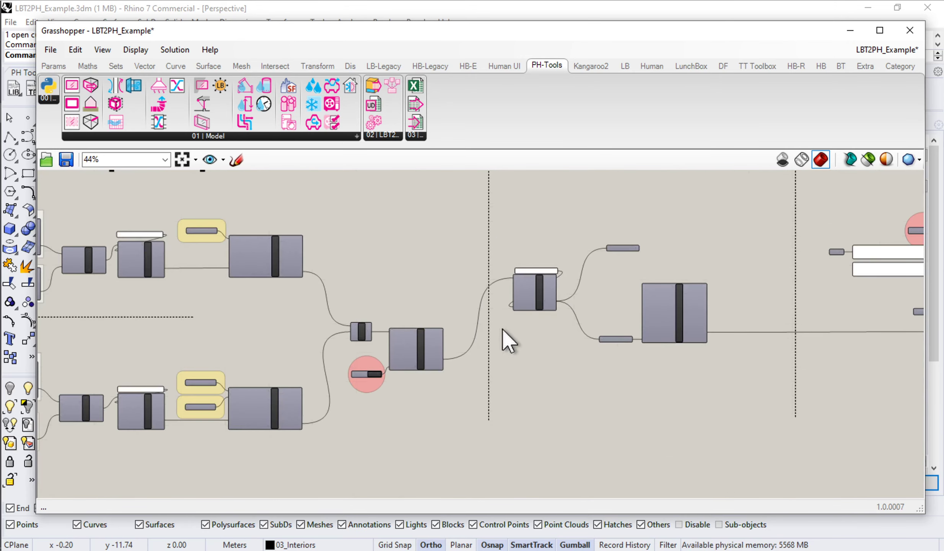
left_click_drag(501, 332, 812, 327)
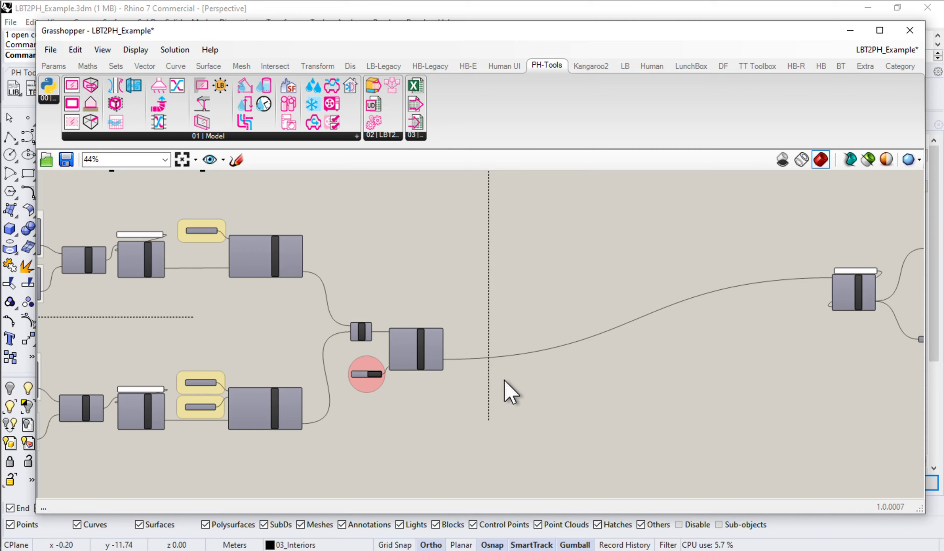
left_click_drag(489, 376, 813, 368)
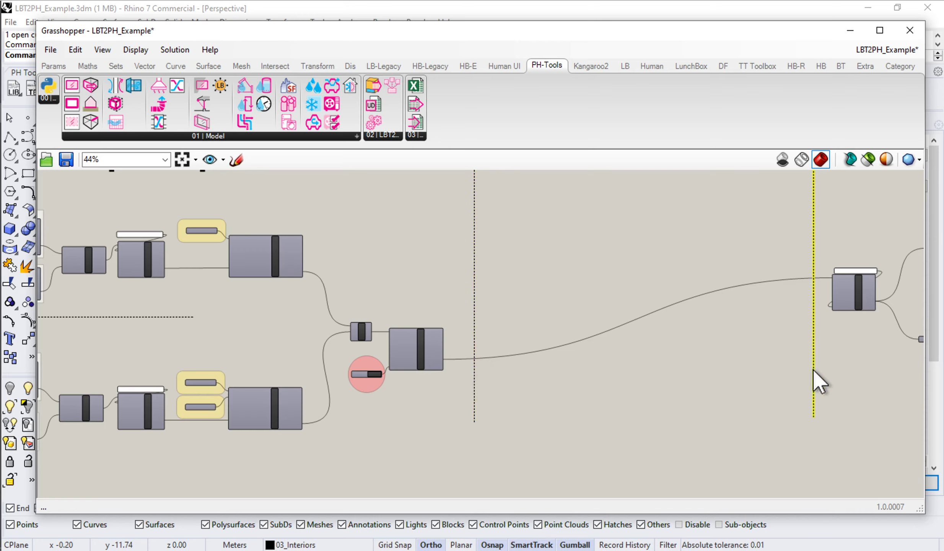
Step: Copy the MODEL CONFIG. heading into the gap and change the copy's text to "FRESH-AIR VENT."
scroll(808, 360, "down", 1)
right_click_drag(798, 356, 651, 360)
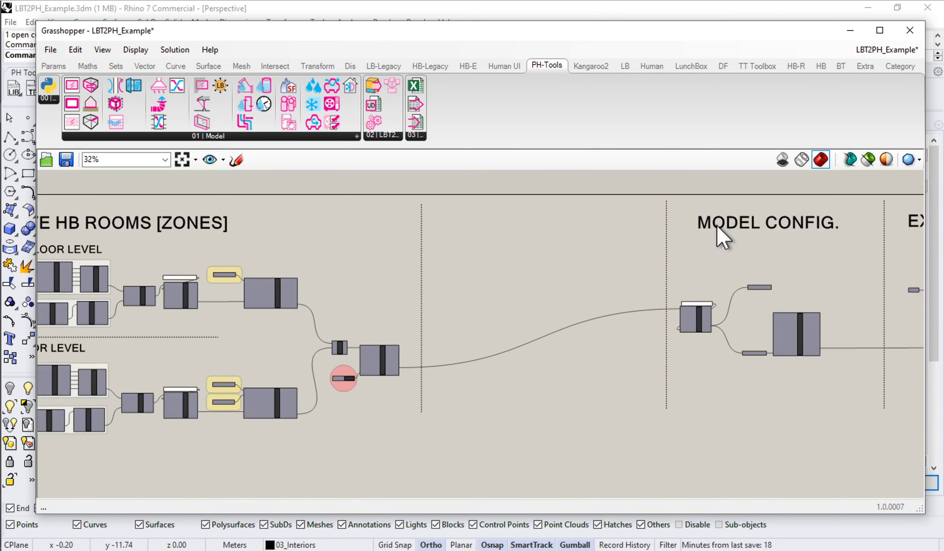
mouse_move(715, 225)
left_mouse_down("alt")
mouse_move(523, 233)
mouse_move(490, 220)
mouse_move(496, 226)
left_mouse_up("alt")
double_click(497, 227)
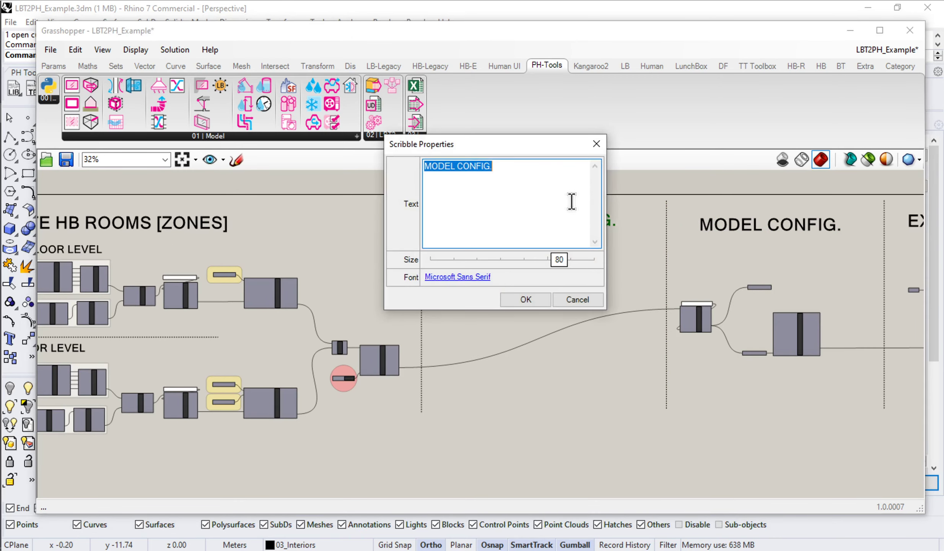
type("FRESH-AIR VENT>")
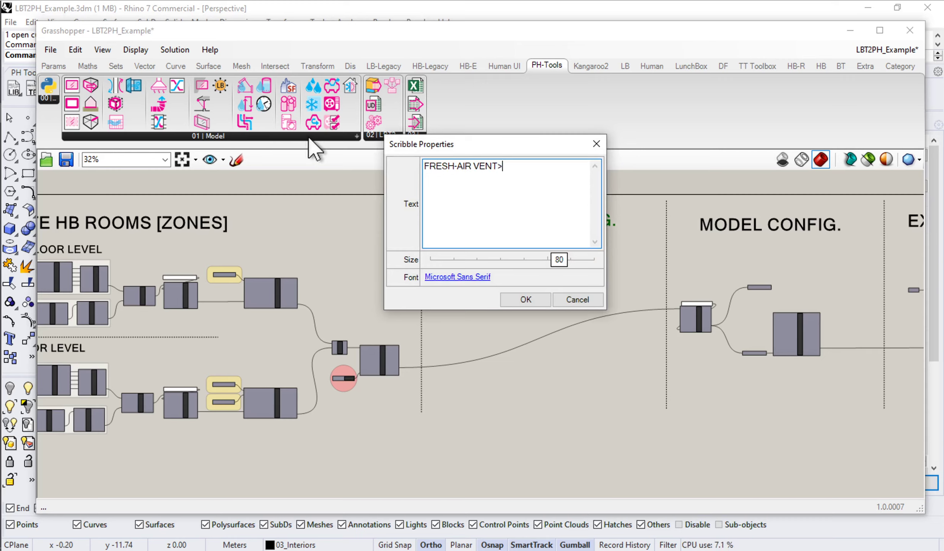
key("BackSpace")
type(".")
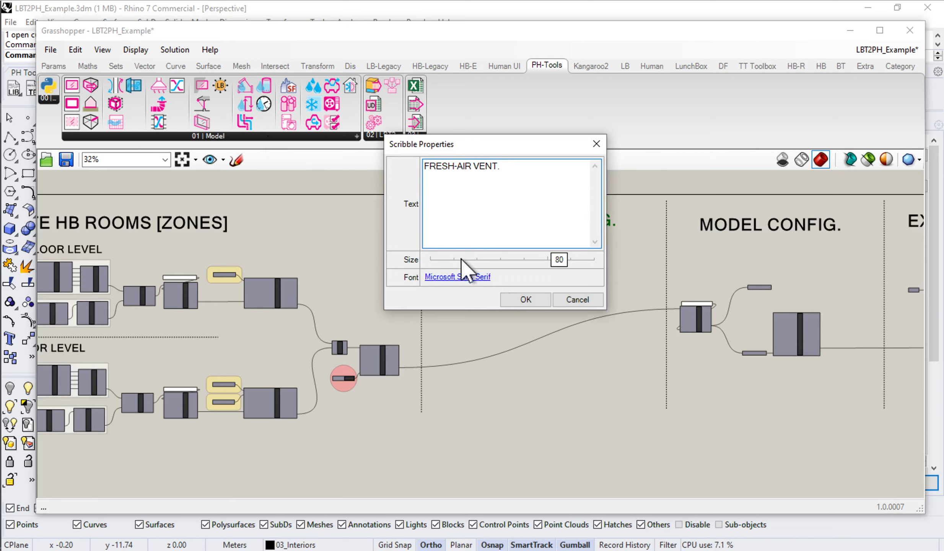
left_click(522, 300)
left_click_drag(520, 221, 519, 222)
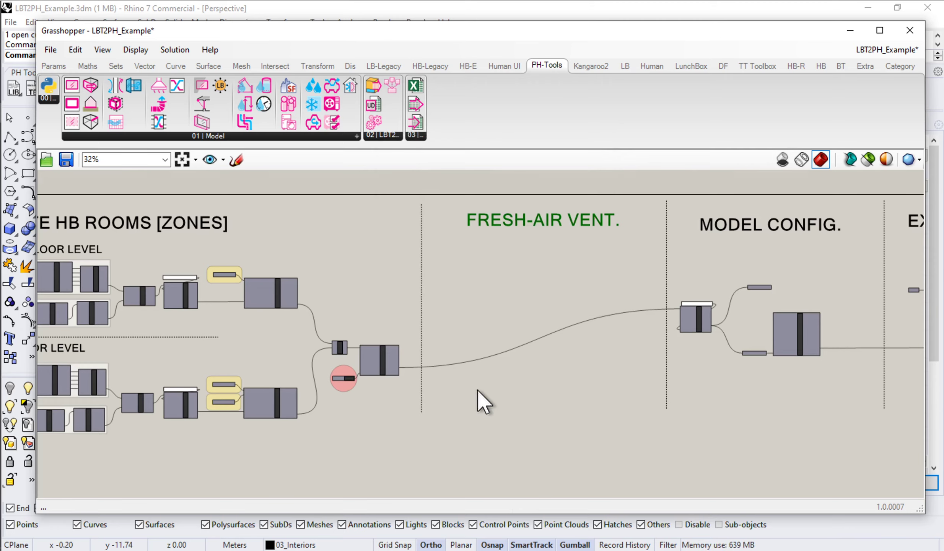
Step: Add an LBT2PH_CreateNewPHPPVentSystem component to the Fresh-Air Vent. section, with some space between it and the first divider
scroll(477, 388, "up", 5)
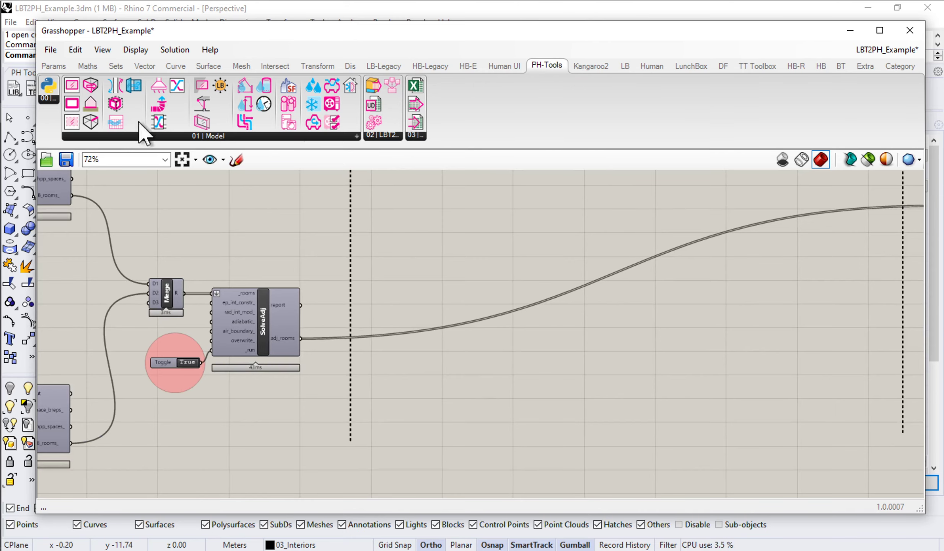
left_click(178, 136)
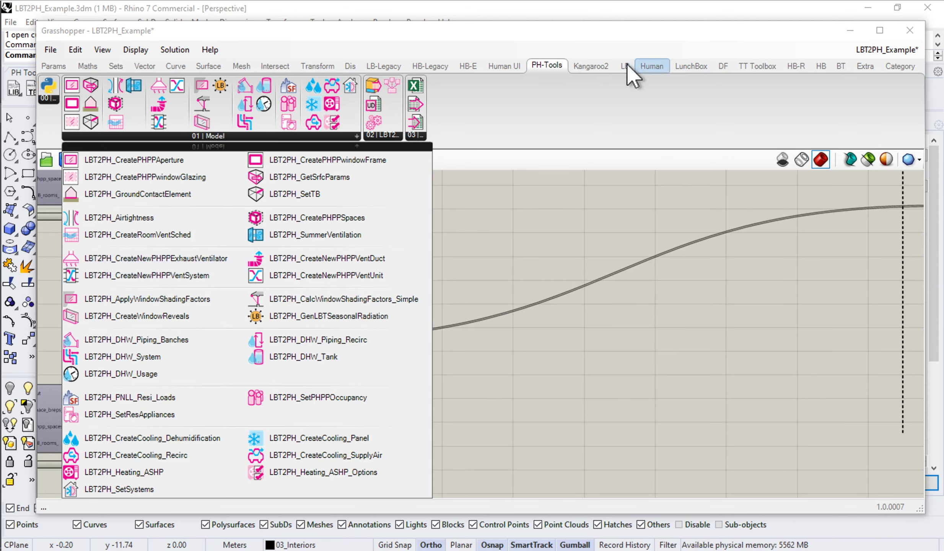
left_click(549, 65)
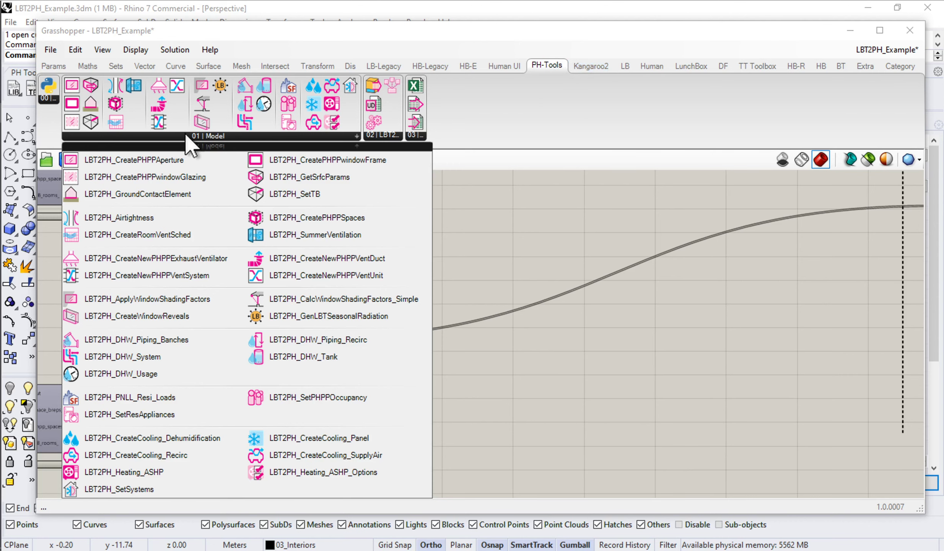
left_click(155, 276)
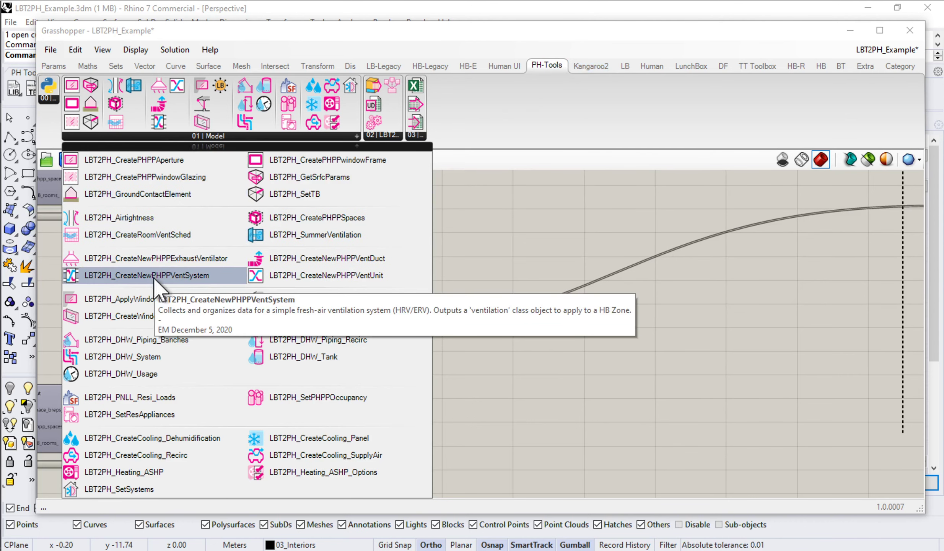
left_click(458, 308)
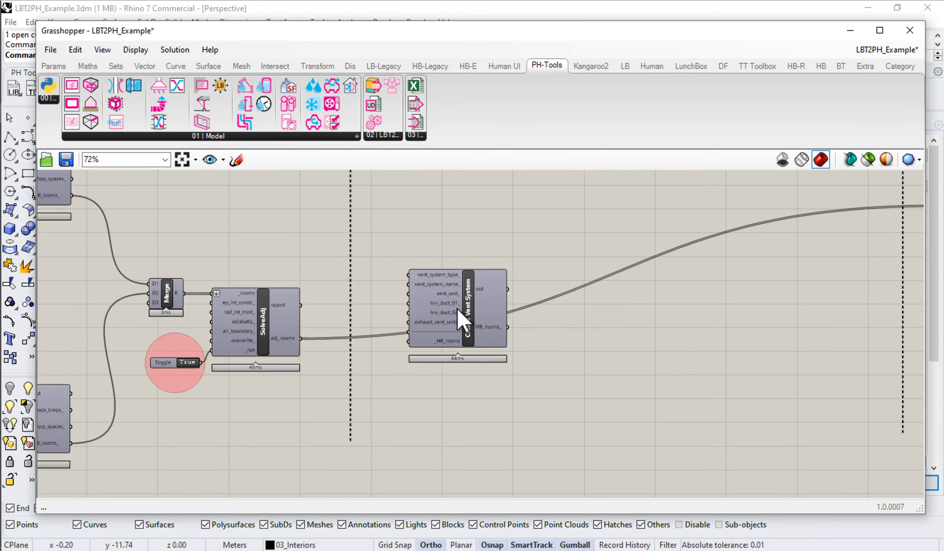
scroll(467, 313, "up", 5)
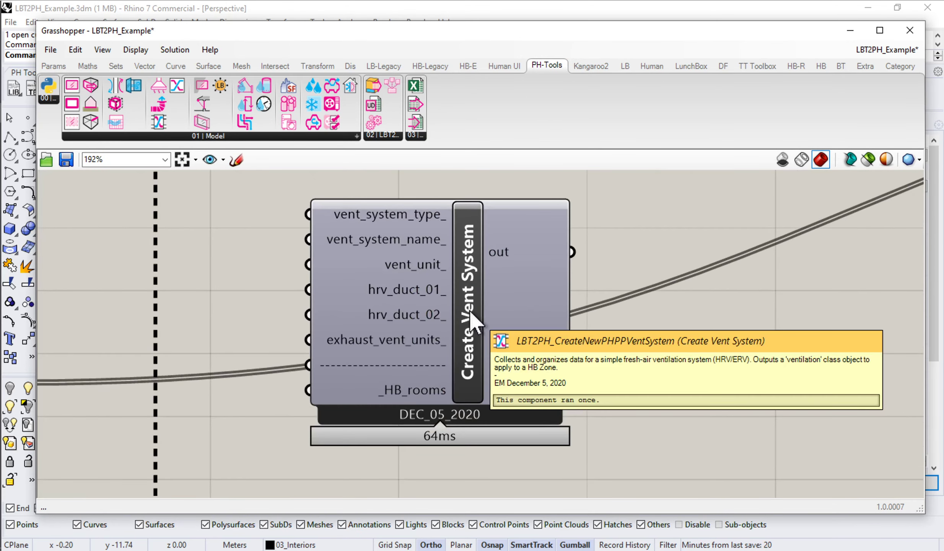
left_click_drag(470, 319, 592, 315)
scroll(587, 306, "down", 1)
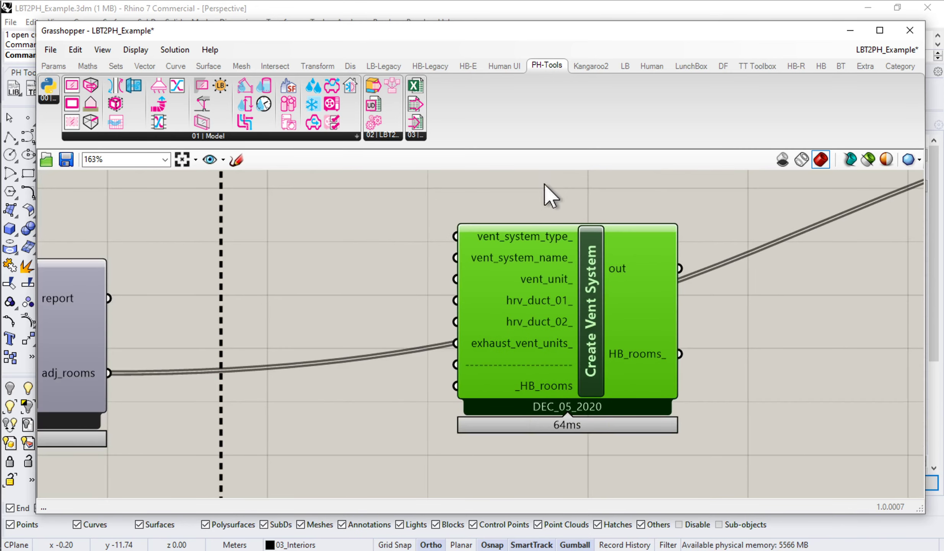
Step: Examine the Create Vent System component's inputs, from vent_system_type_ down to _HB_rooms
mouse_move(523, 234)
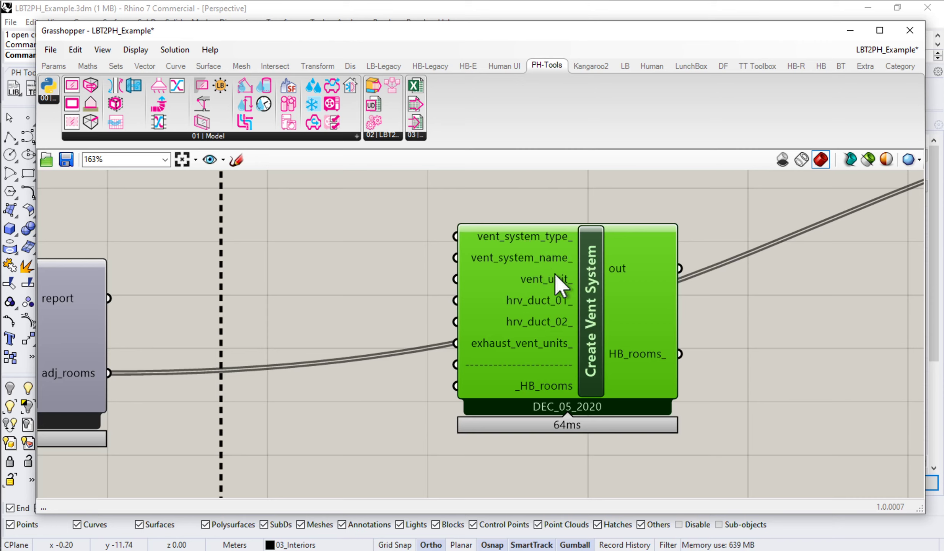
mouse_move(555, 272)
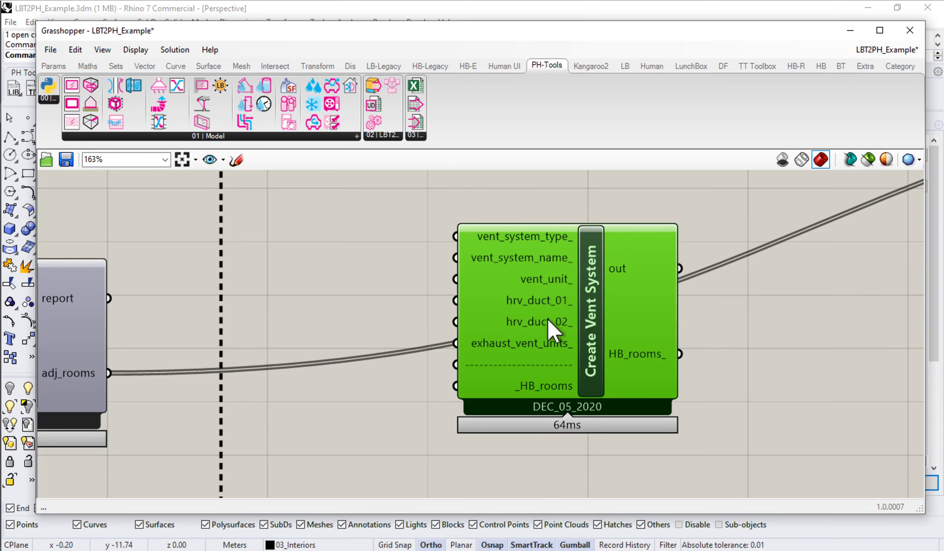
mouse_move(547, 317)
mouse_move(523, 385)
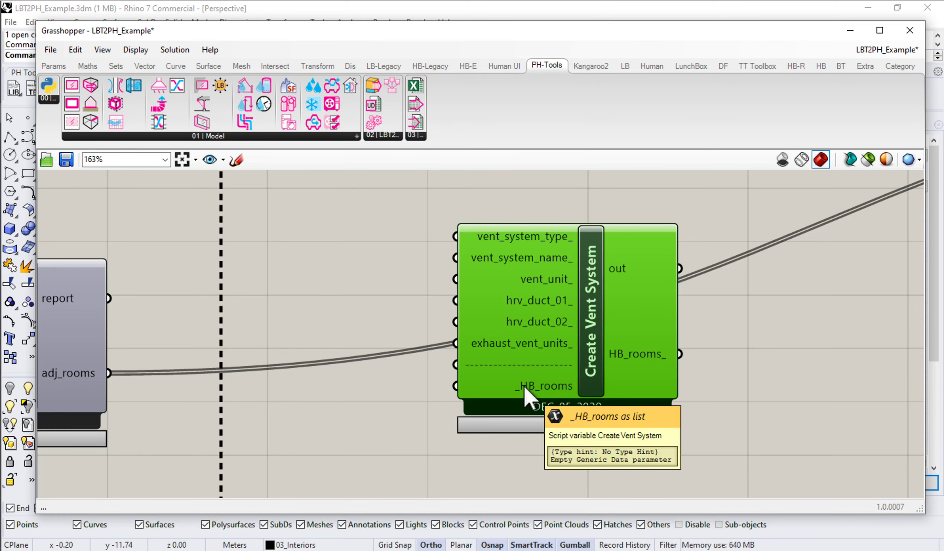
scroll(523, 385, "down", 2)
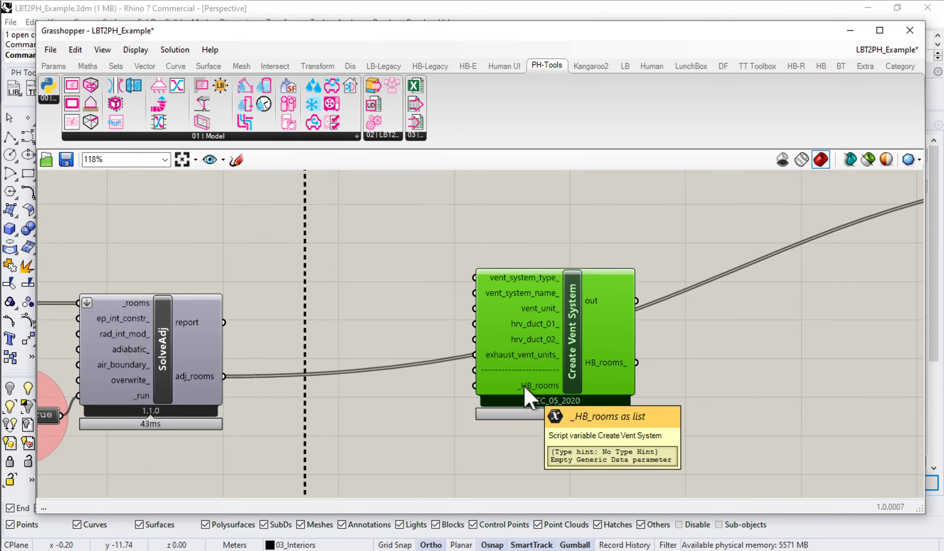
Step: Nudge the Create Vent System component slightly upward and connect a new Panel to its out output
left_click_drag(591, 329, 589, 325)
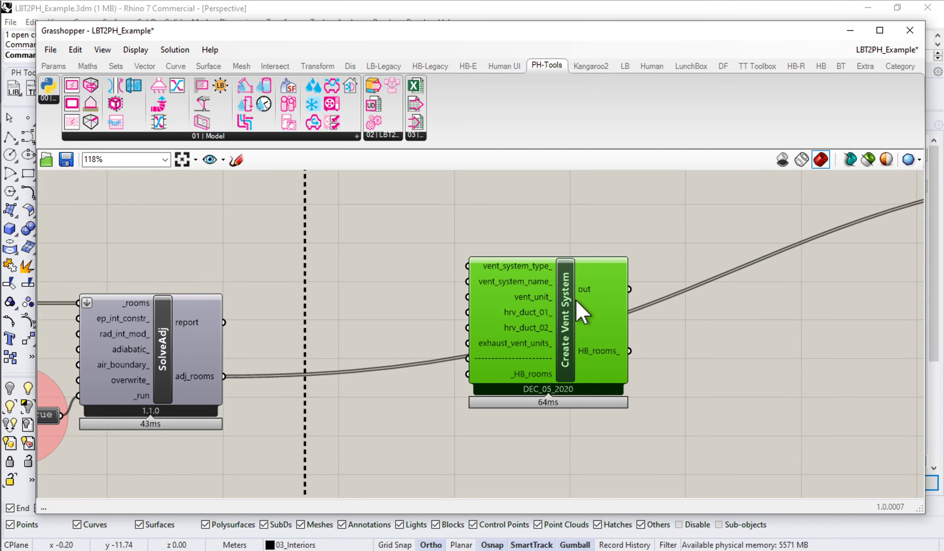
double_click(714, 334)
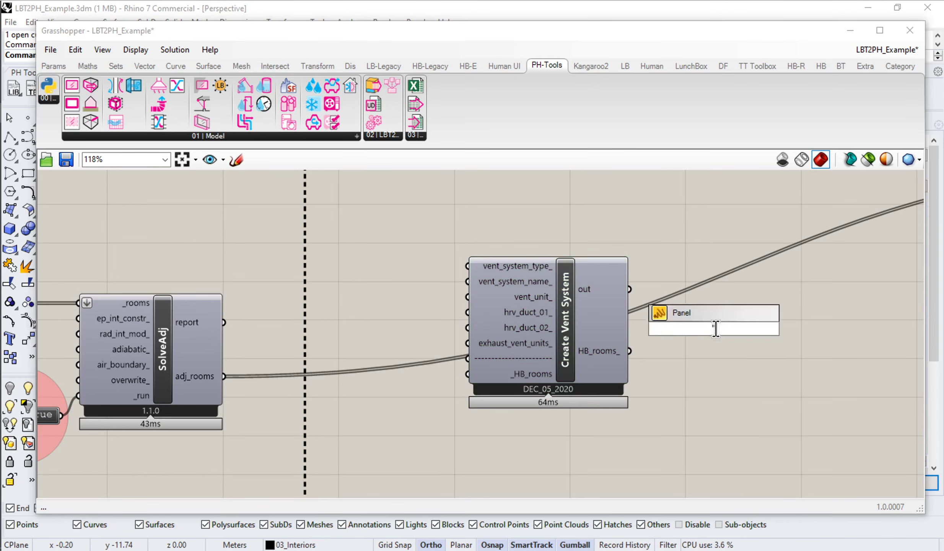
left_click(681, 313)
left_click_drag(630, 289, 651, 329)
right_click_drag(786, 370, 592, 306)
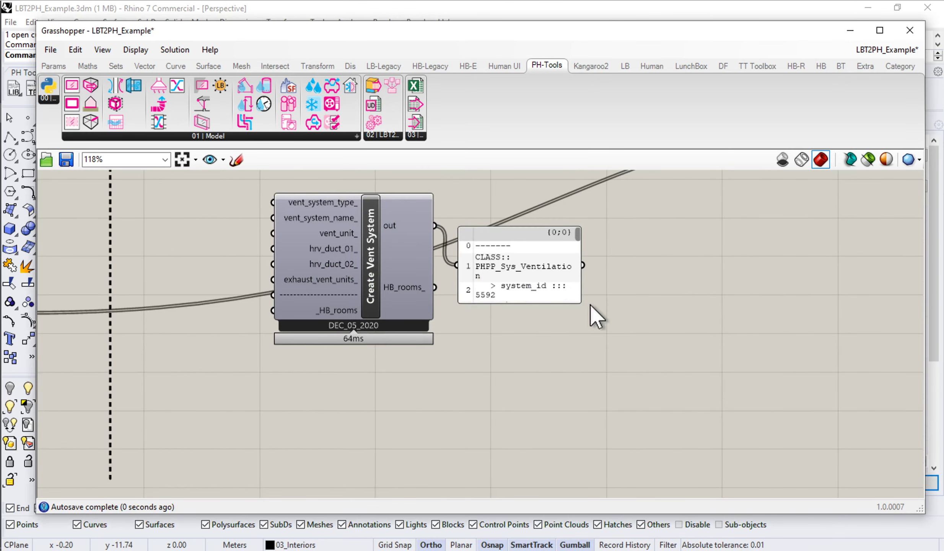
Step: Enlarge the panel on the out output so its full text fits, and place it beside the Create Vent System component
left_click_drag(580, 302, 867, 468)
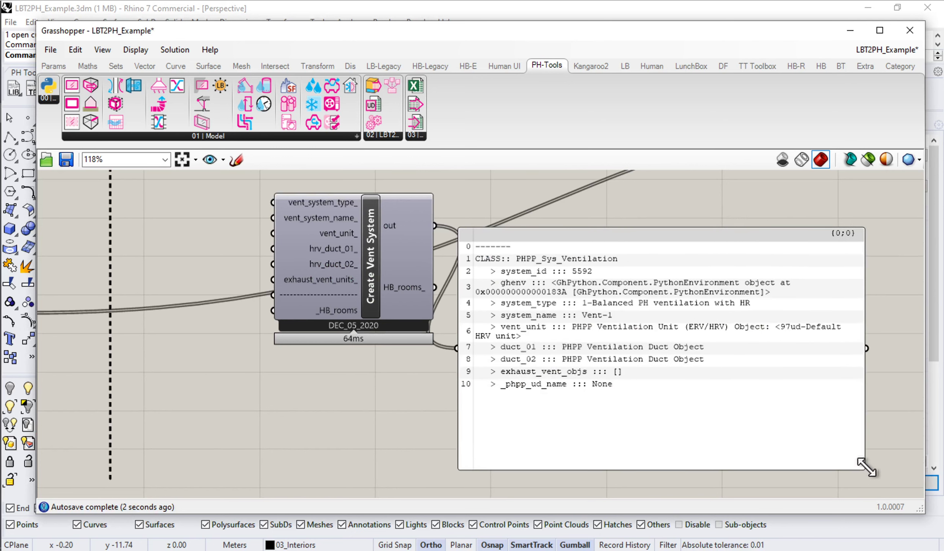
left_click_drag(658, 385, 679, 352)
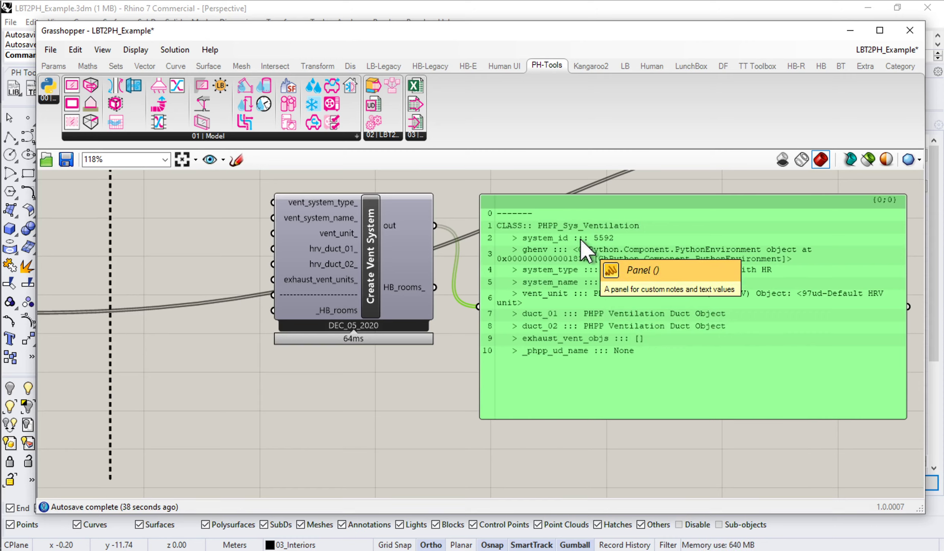
Step: Connect the adj_rooms output of SolveAdj to the _HB_rooms input of Create Vent System
right_click_drag(253, 346, 495, 333)
mouse_move(227, 317)
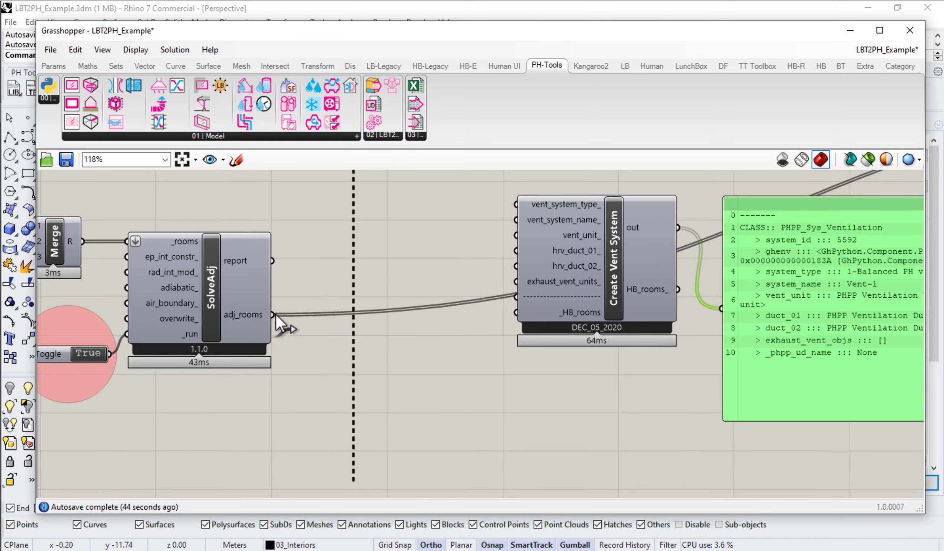
left_click_drag(273, 315, 517, 313)
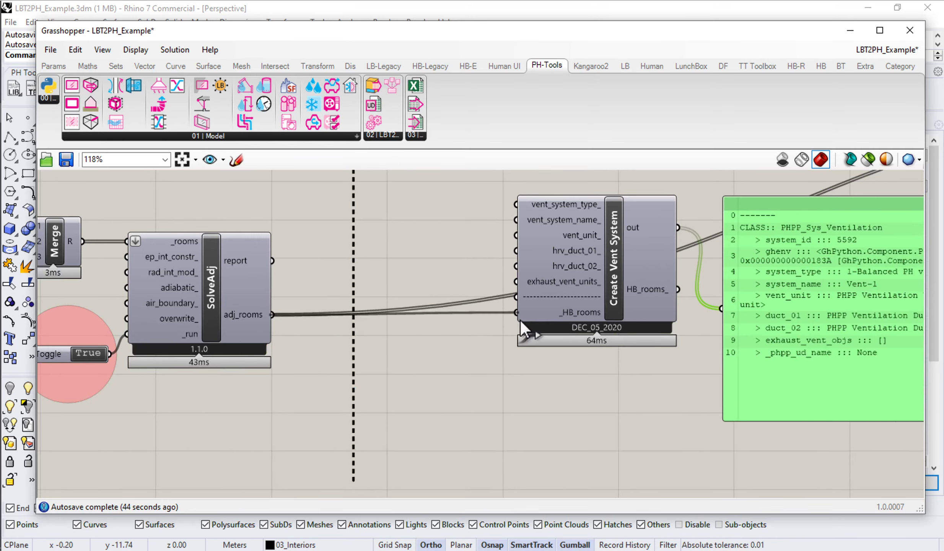
mouse_move(590, 315)
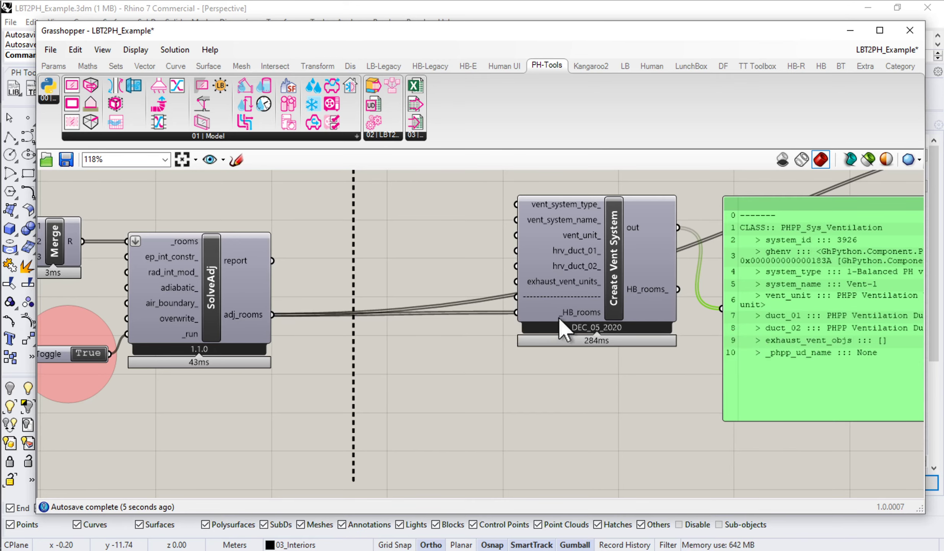
mouse_move(560, 318)
Step: Show the HB_rooms_ output of Create Vent System in the panel, shorten the panel and place it below the output
right_click_drag(552, 321, 533, 384)
left_click_drag(419, 364, 462, 384)
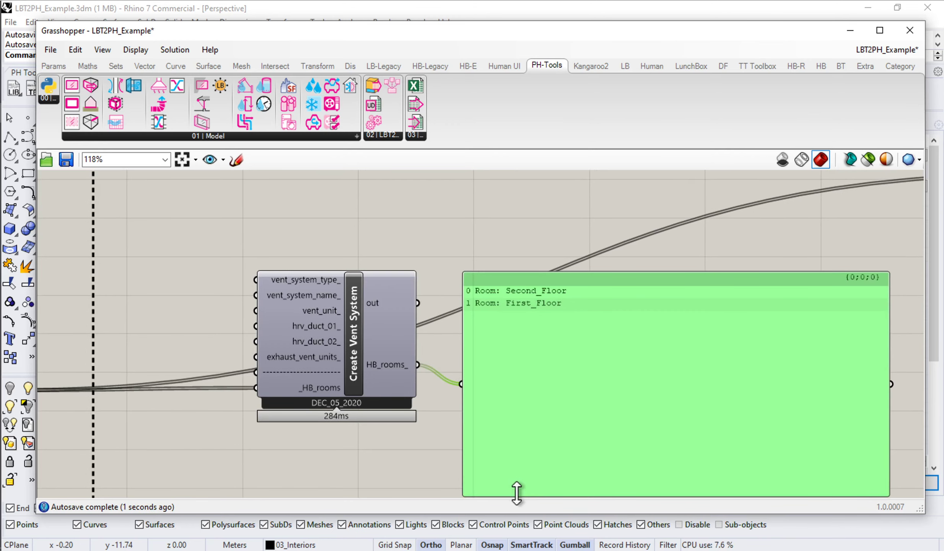
left_click_drag(517, 497, 539, 409)
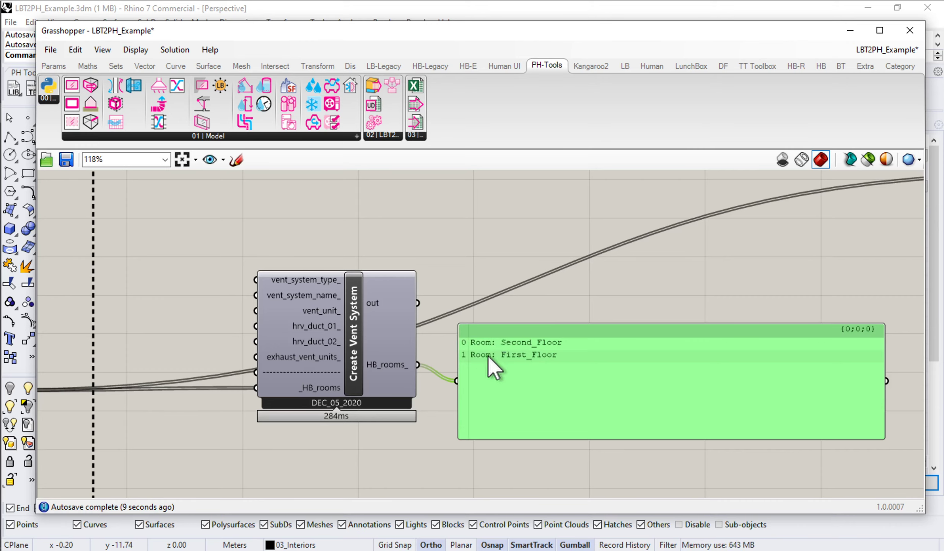
left_click_drag(488, 355, 527, 412)
Step: Feed the Model component's rooms_ input from Create Vent System's HB_rooms_ output instead of SolveAdj, and delete the panel
scroll(404, 369, "down", 4)
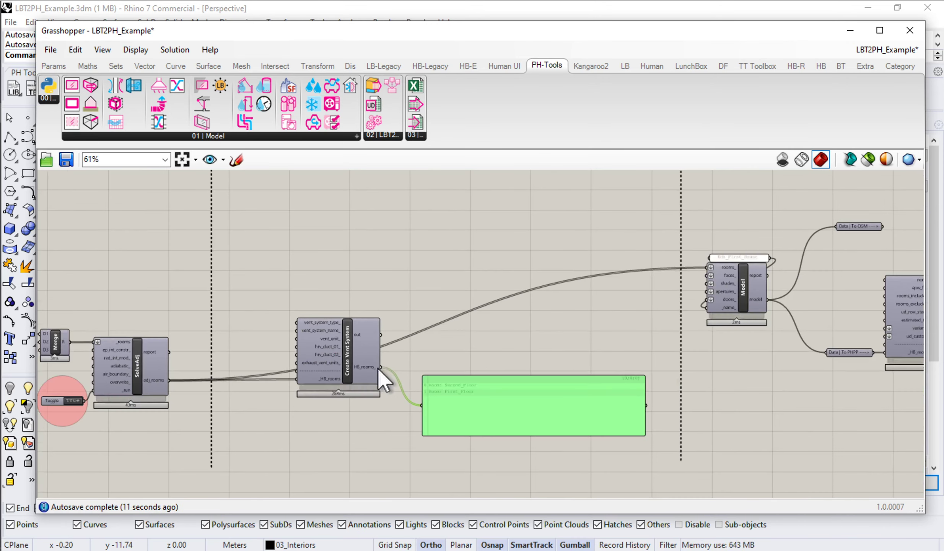
left_click_drag(392, 345, 769, 249)
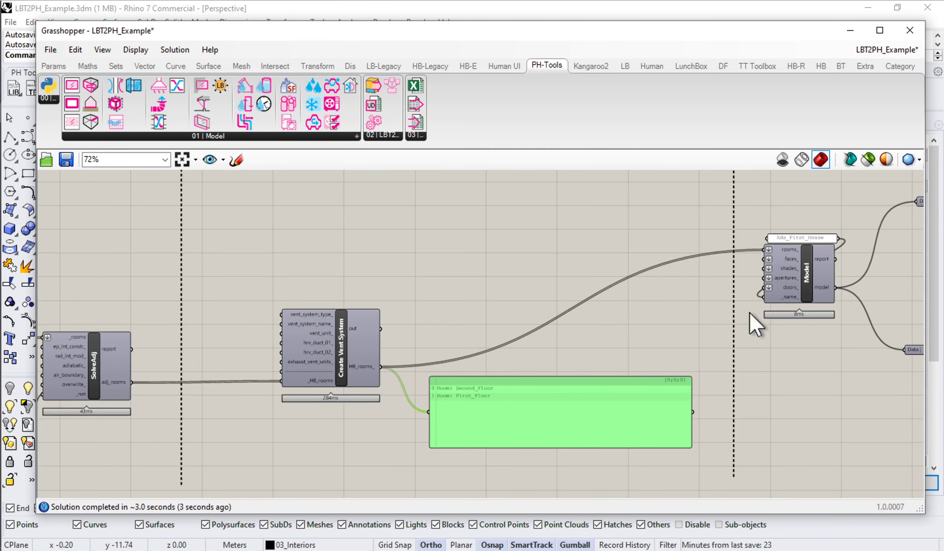
right_click_drag(752, 297, 364, 277)
right_click_drag(778, 286, 404, 296)
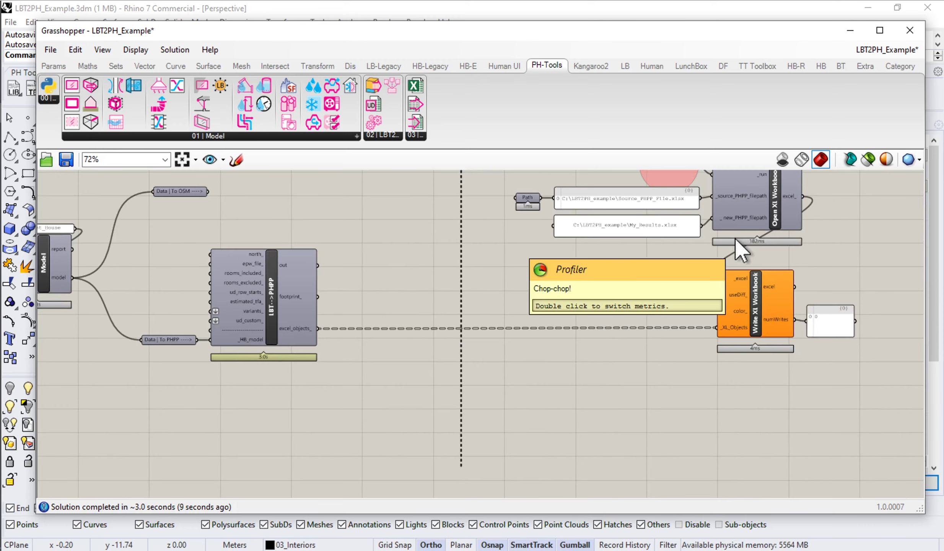
right_click_drag(270, 341, 485, 390)
scroll(356, 340, "down", 2)
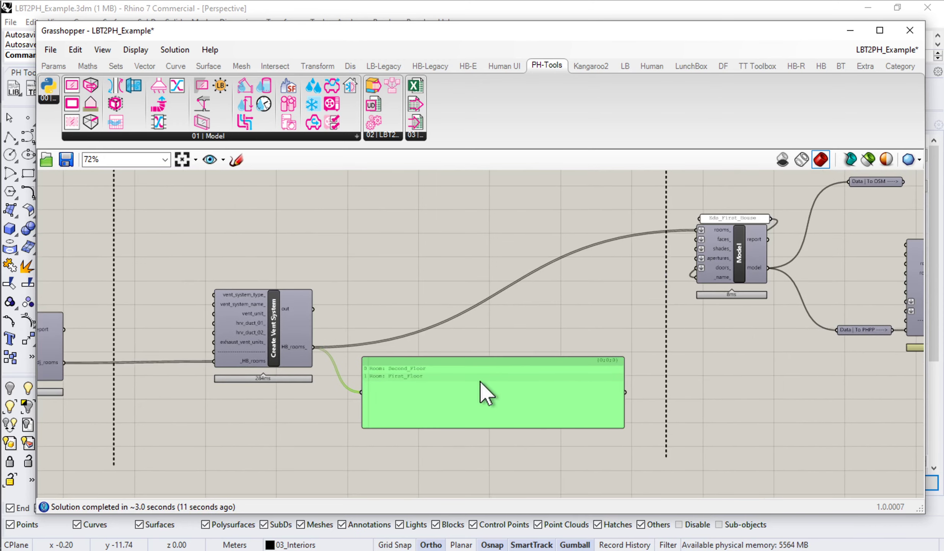
scroll(445, 406, "down", 2)
scroll(422, 346, "down", 1)
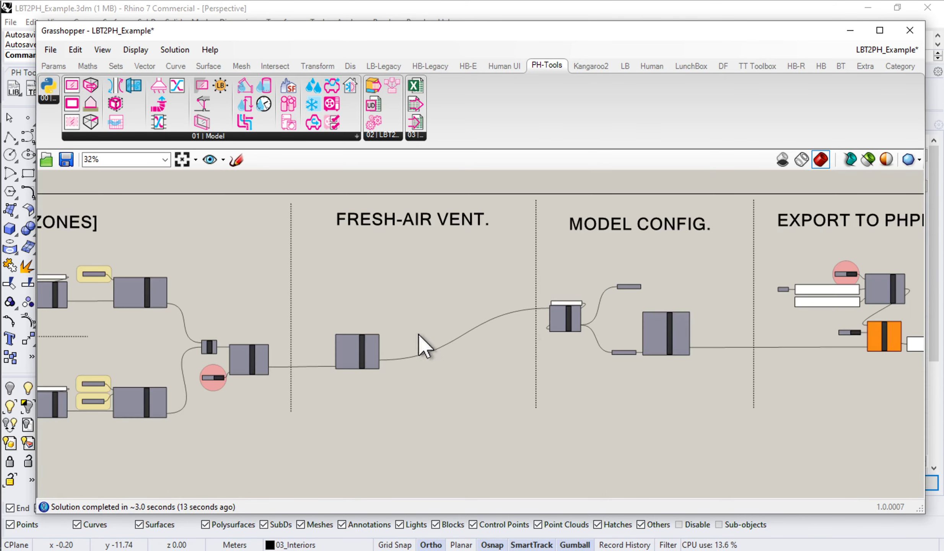
Step: Narrow the Fresh-Air Vent. section by moving its heading and closing divider left, and shift the Model Config. and Export to PHPP sections left against it
left_click_drag(373, 226, 363, 219)
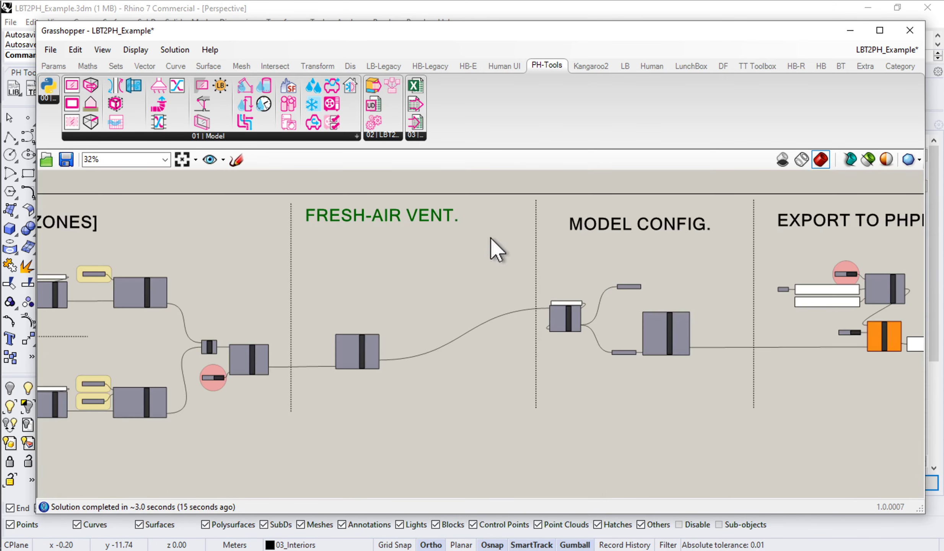
left_click_drag(537, 248, 470, 249)
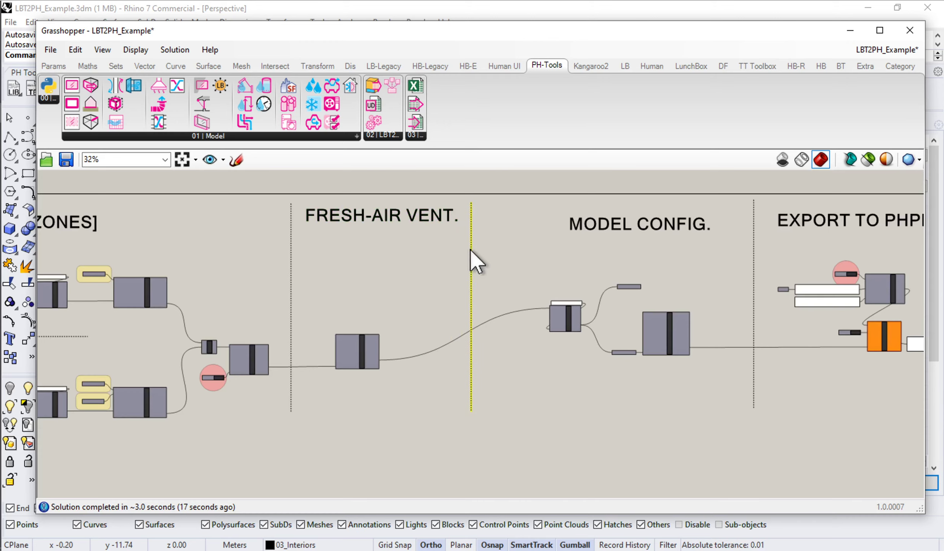
scroll(470, 248, "down", 2)
scroll(510, 265, "down", 3)
left_click_drag(502, 203, 724, 368)
scroll(527, 284, "up", 5)
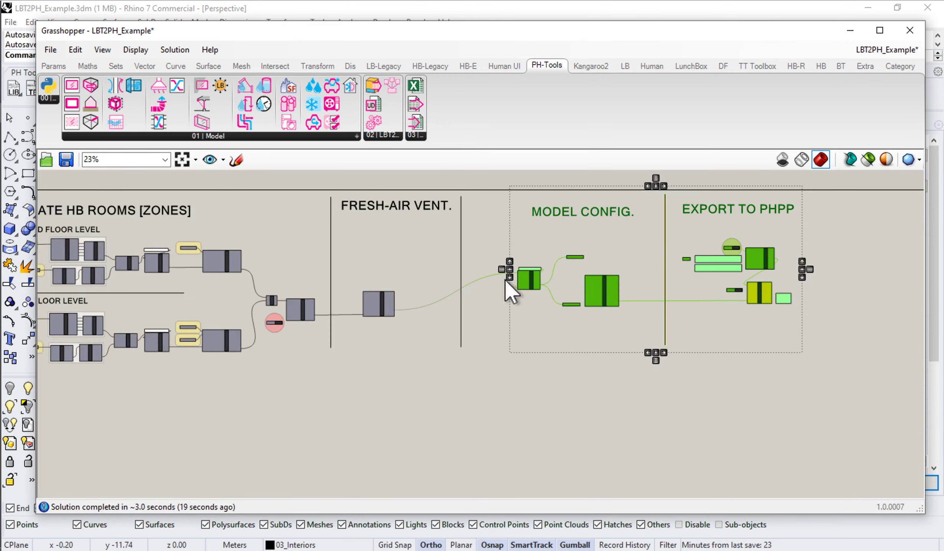
left_click_drag(524, 281, 487, 273)
left_click(521, 333)
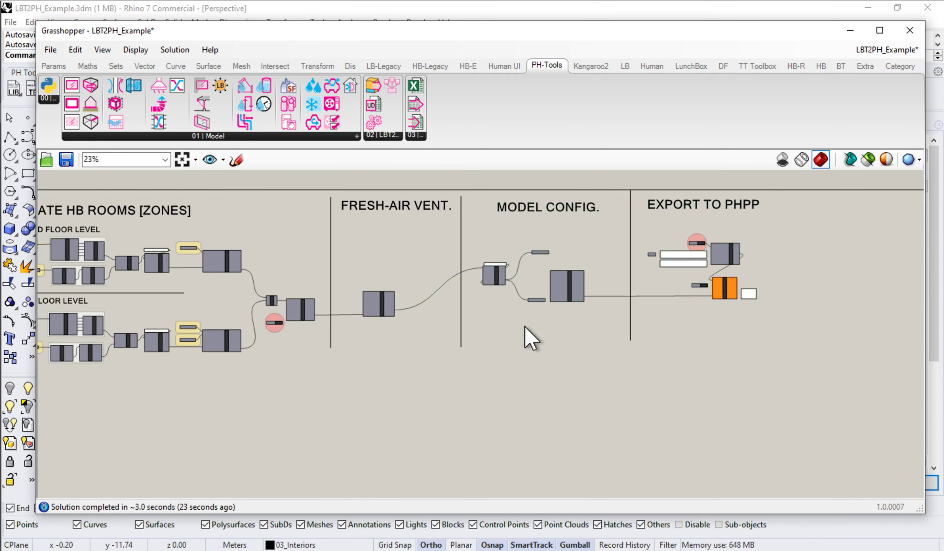
Step: Move the Create Vent System component slightly to the right within the Fresh-Air Vent. section and deselect it
scroll(371, 310, "up", 5)
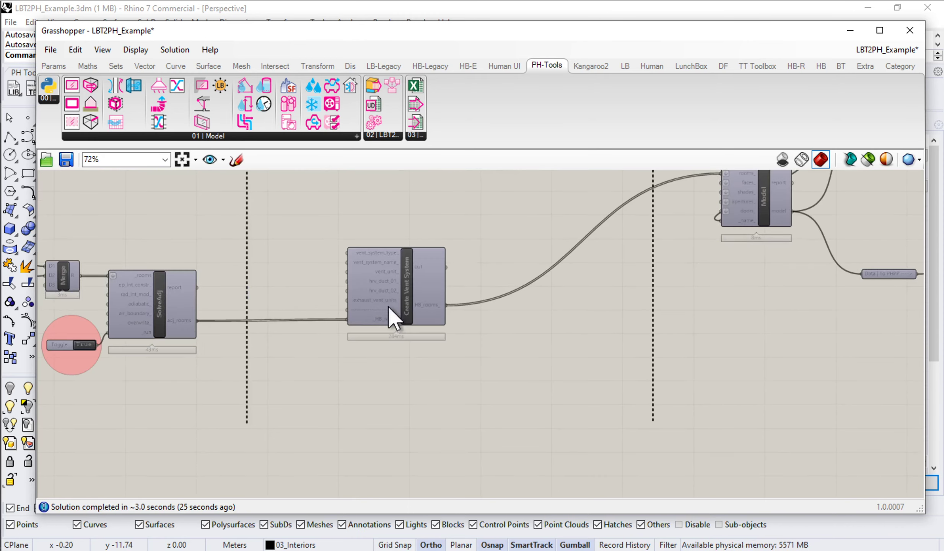
left_click_drag(414, 289, 453, 289)
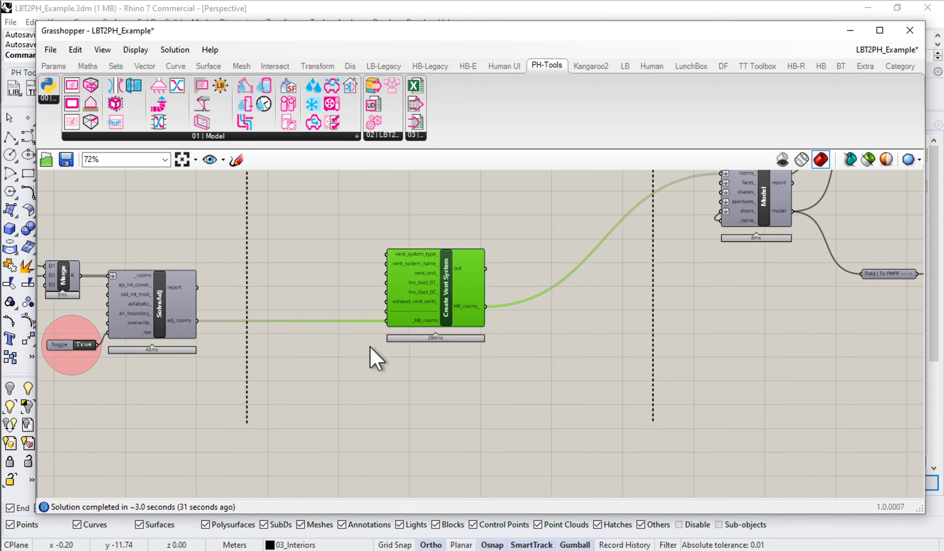
scroll(370, 345, "down", 2)
right_click_drag(607, 334, 404, 371)
left_click(286, 313)
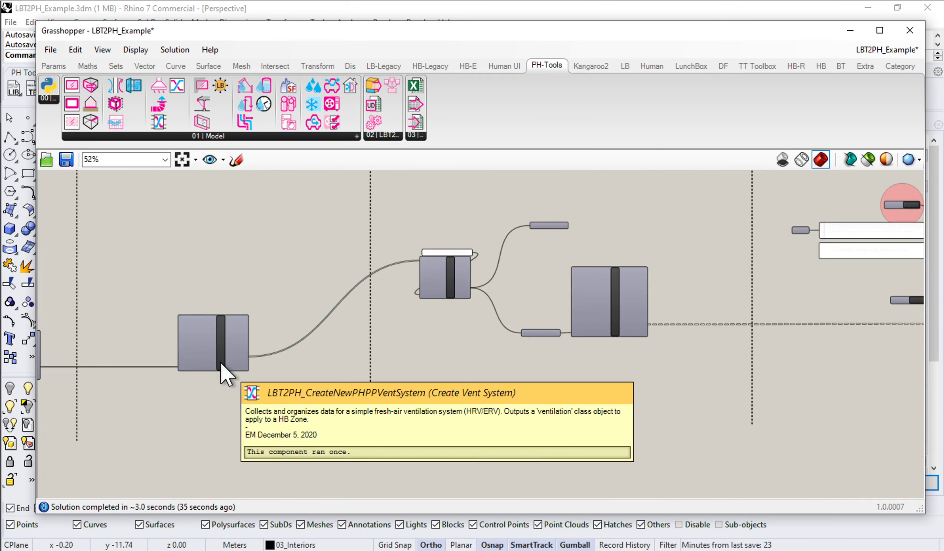
Step: Run the PHPP export to My_Results.xlsx by setting the Open XL Workbook component's _run toggle to True
scroll(220, 361, "down", 2)
right_click_drag(622, 275, 544, 295)
scroll(516, 256, "up", 3)
scroll(537, 337, "up", 3)
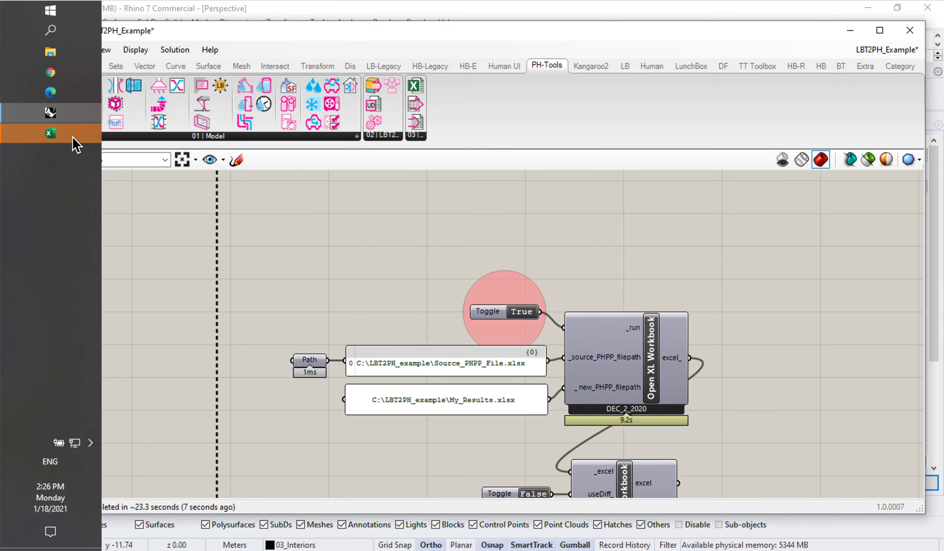
Step: Switch to My_Results.xlsx in Excel, examine the exported data on the U-Values, Areas and Windows worksheets, and maximize the workbook
left_click(52, 134)
left_click(385, 222)
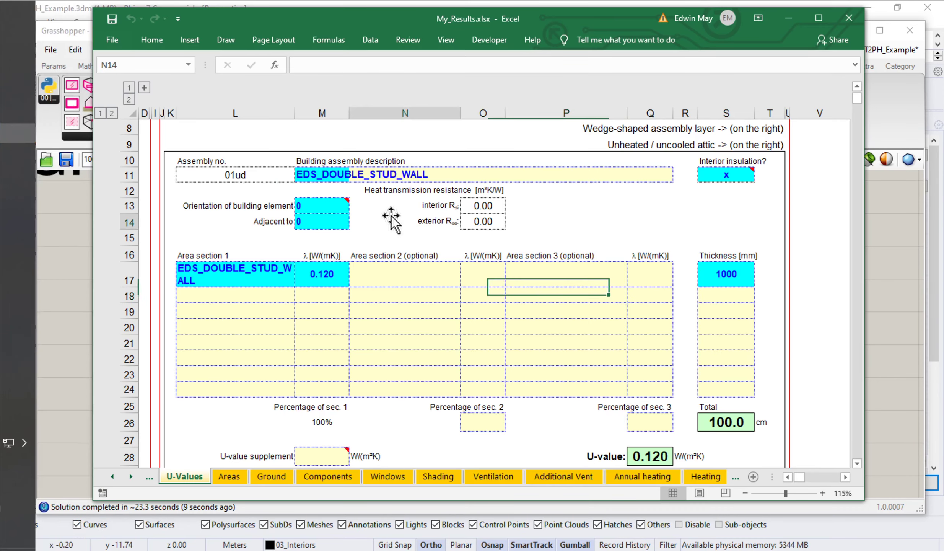
scroll(238, 247, "up", 2)
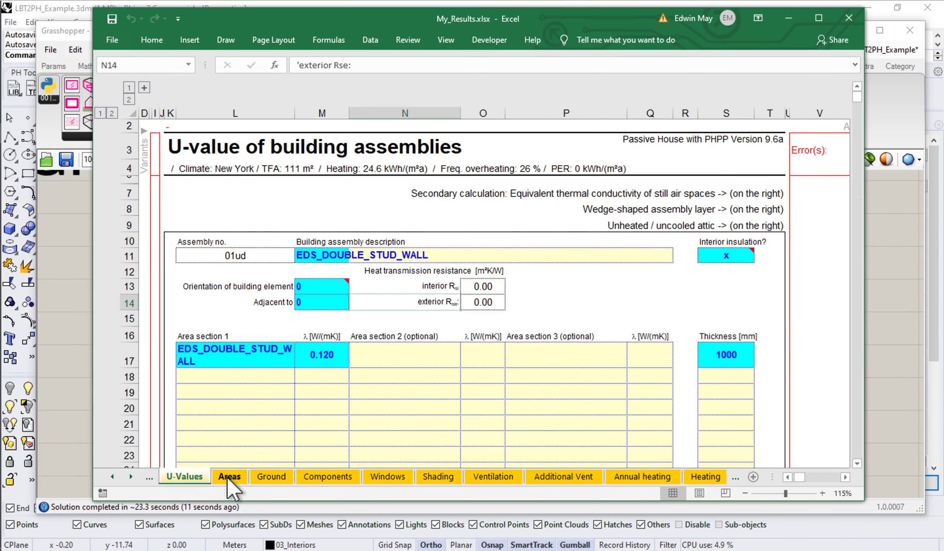
left_click(230, 477)
scroll(356, 303, "down", 2)
scroll(356, 303, "down", 5)
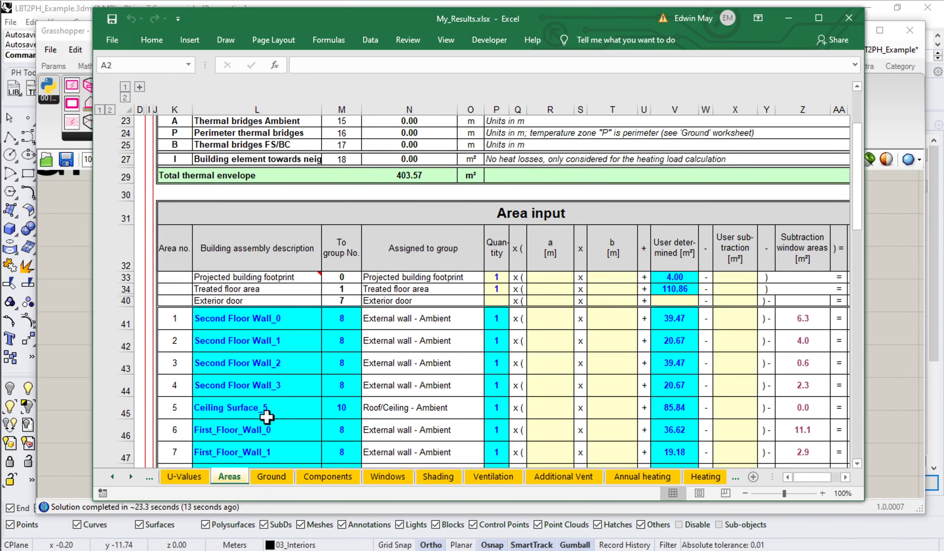
left_click(388, 477)
scroll(407, 323, "down", 5)
scroll(407, 323, "down", 2)
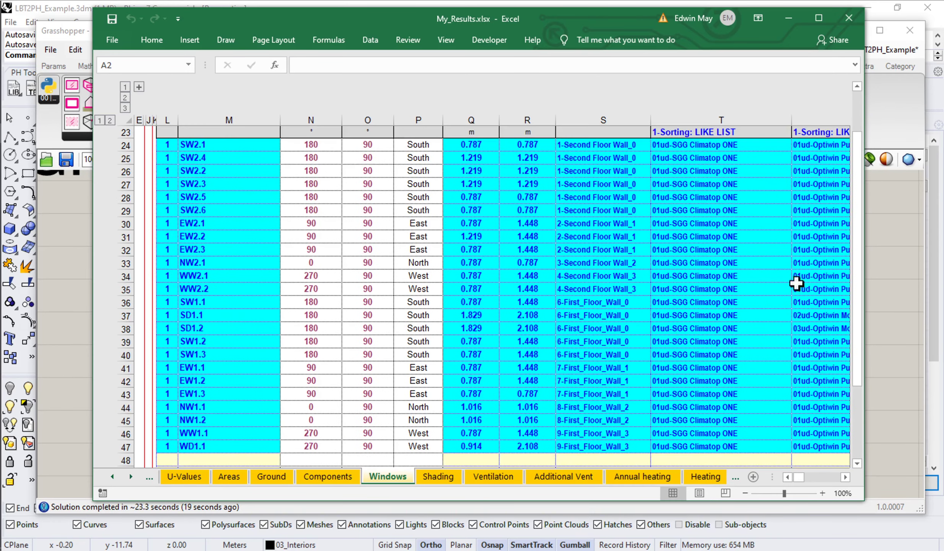
scroll(277, 398, "up", 4)
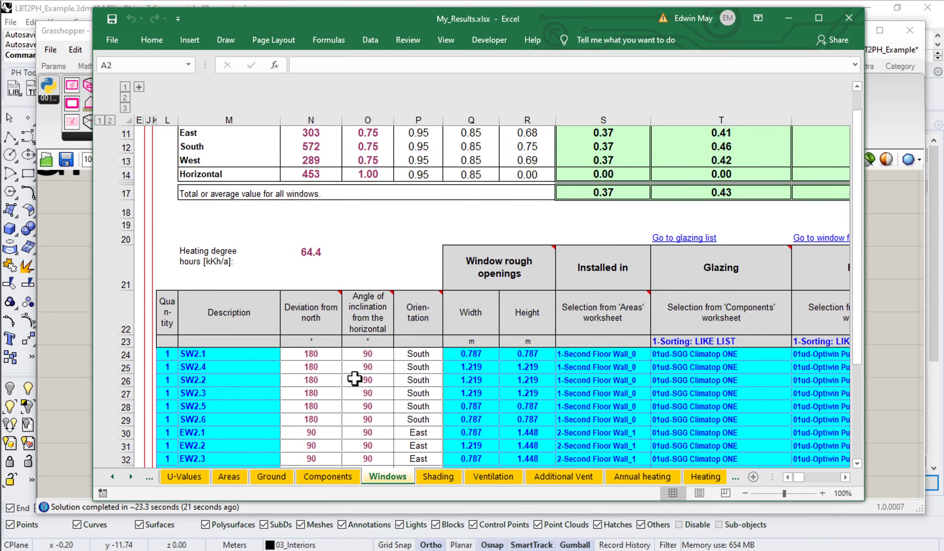
double_click(430, 16)
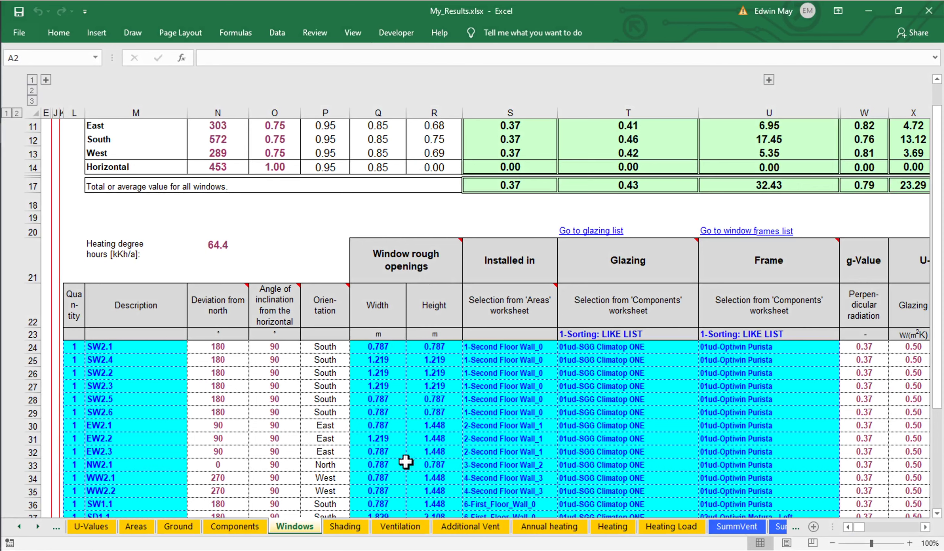
Step: Examine the Ventilation worksheet, from the ventilation type through the ventilation input selection to the standard data input for balanced ventilation
left_click(405, 527)
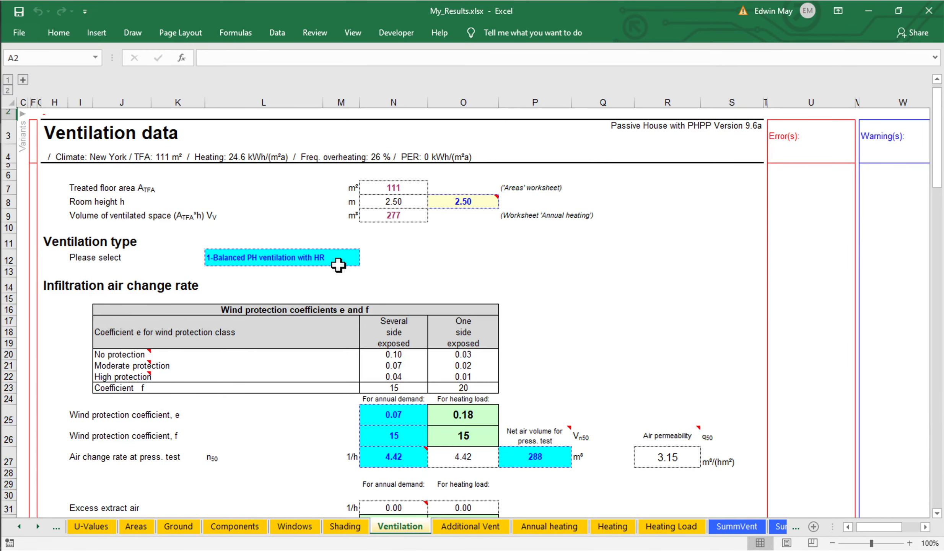
left_click(276, 262)
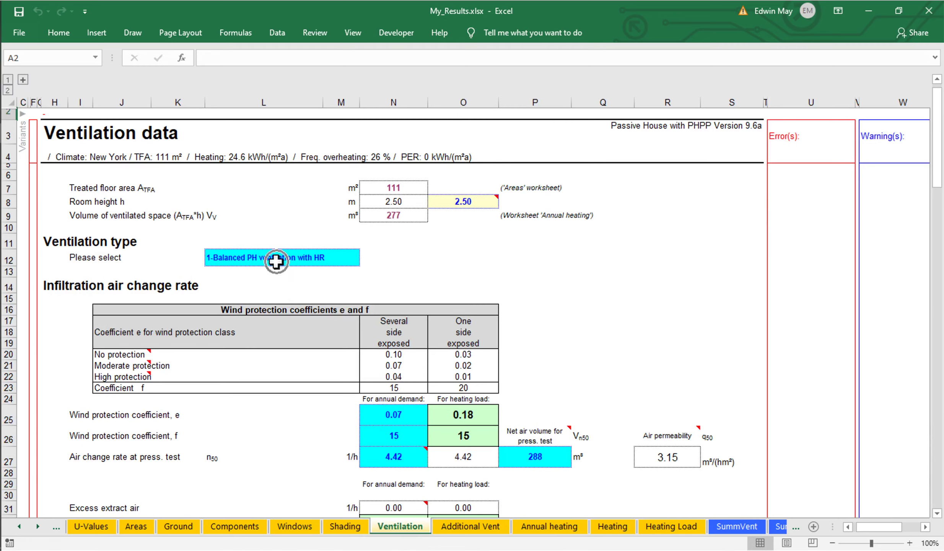
left_click(274, 260)
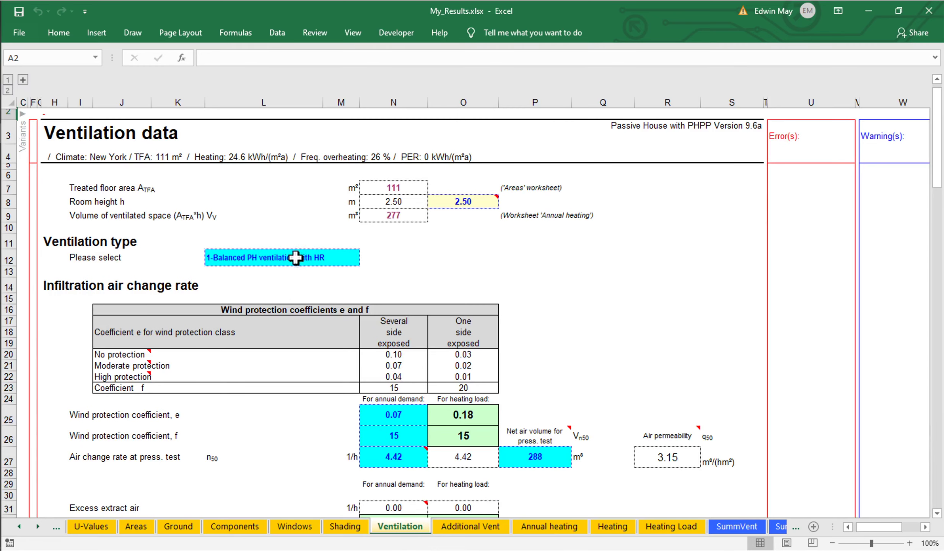
scroll(352, 255, "down", 5)
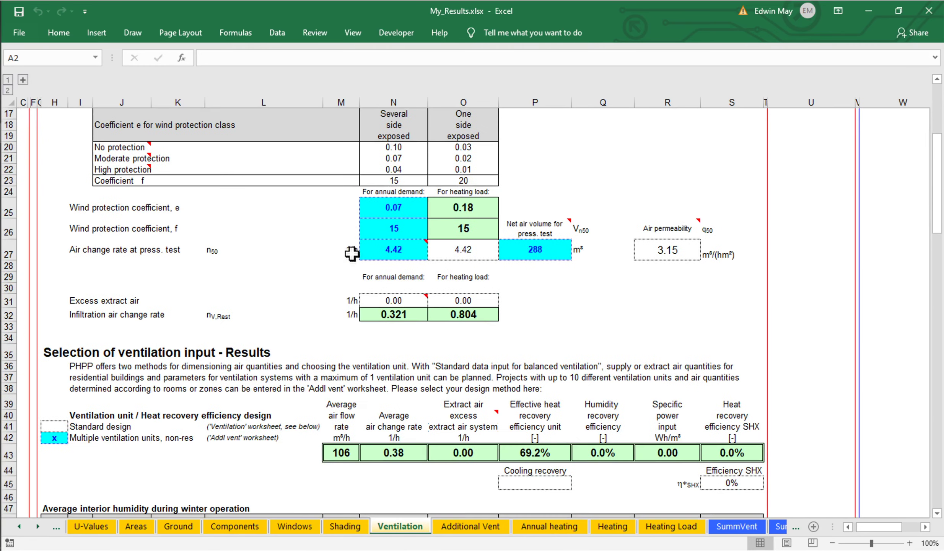
scroll(352, 254, "down", 3)
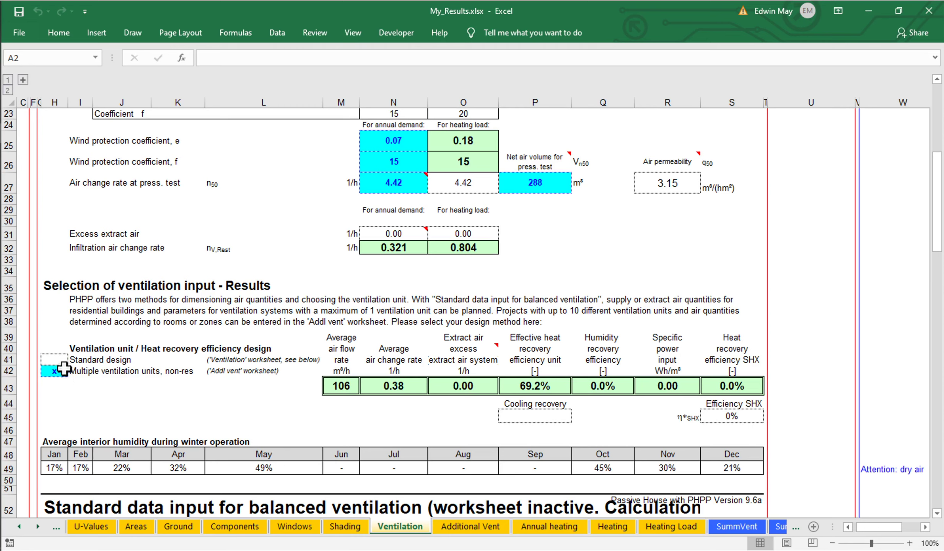
left_click(63, 368)
scroll(256, 366, "down", 5)
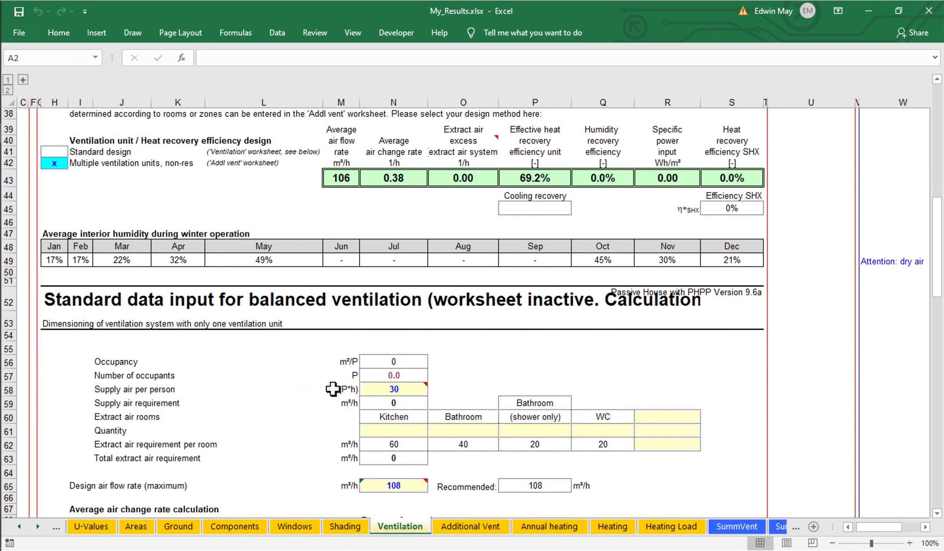
scroll(333, 389, "up", 2)
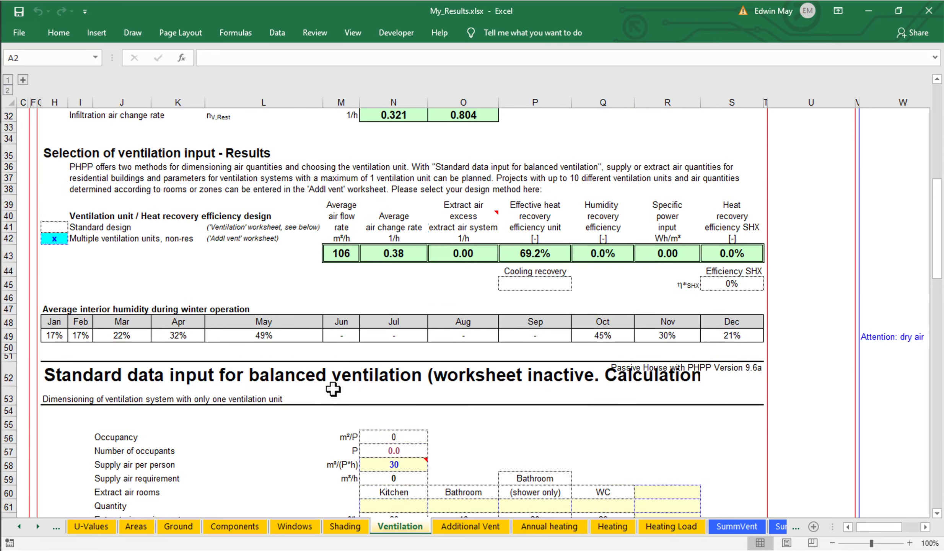
scroll(333, 389, "up", 1)
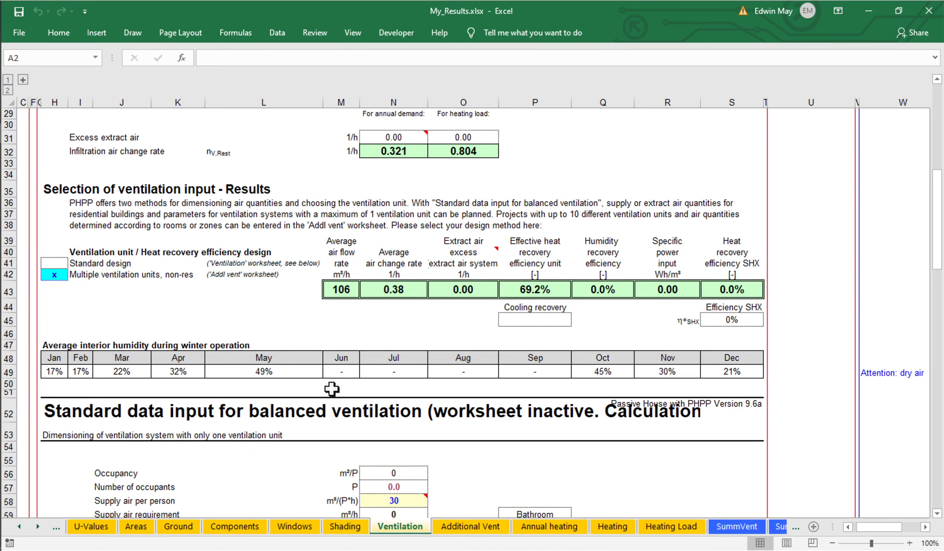
scroll(359, 439, "down", 2)
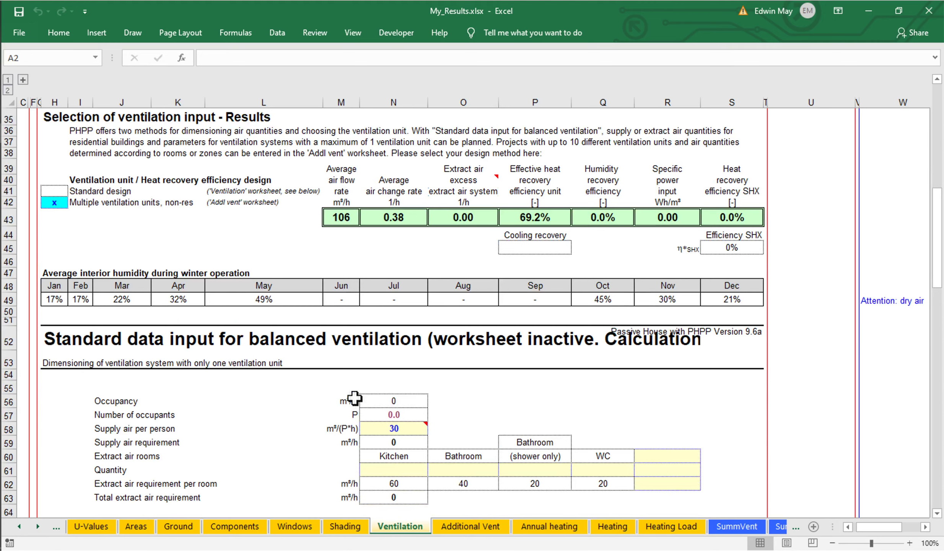
Step: Examine the ventilation unit design method on the Ventilation worksheet, selecting the marker cell for multiple ventilation units
scroll(355, 399, "up", 3)
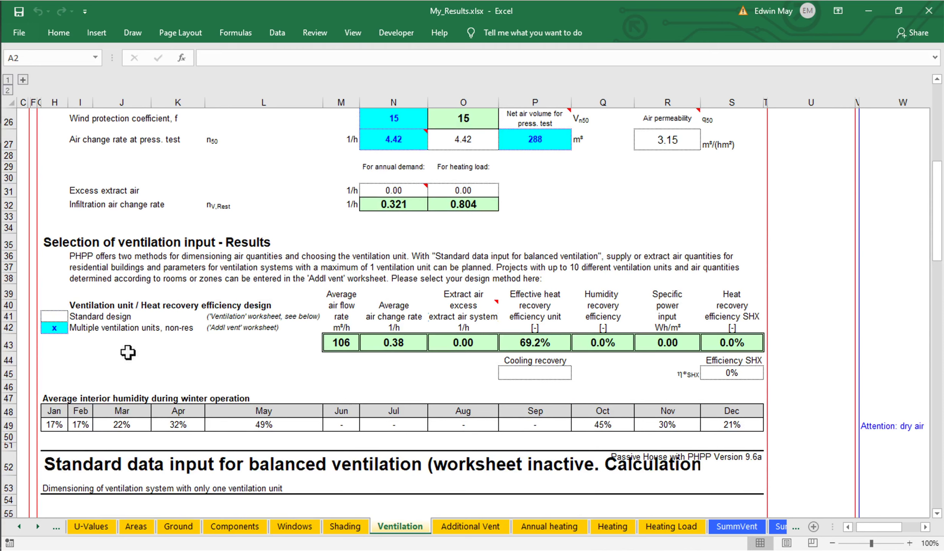
left_click(55, 328)
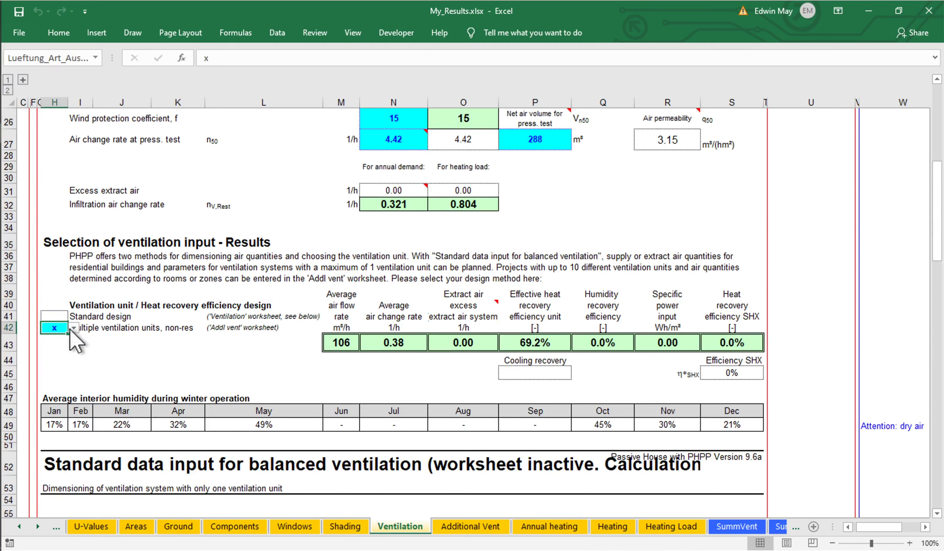
left_click(62, 327)
left_click(62, 327)
Step: Open the Additional Vent worksheet and examine its planning inputs and the results for the overall ventilation system
left_click(477, 532)
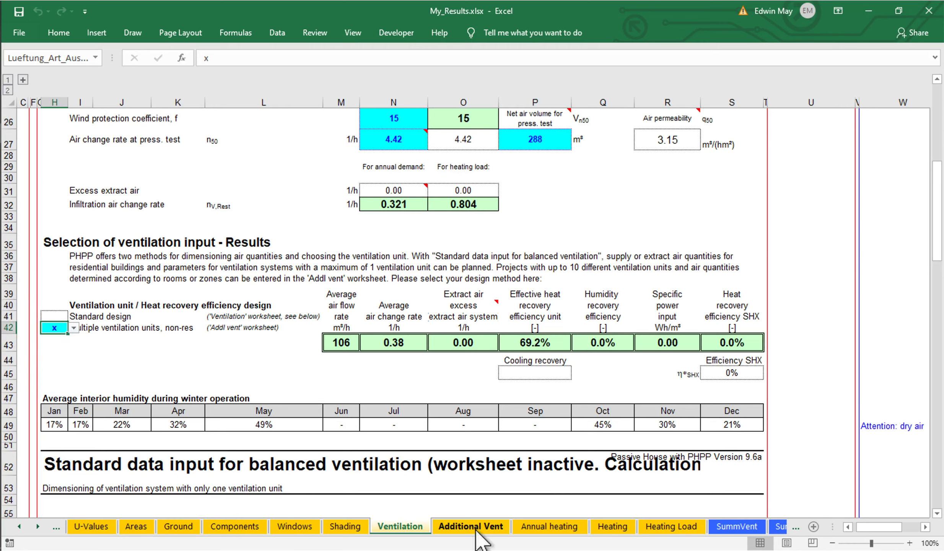
left_click(477, 531)
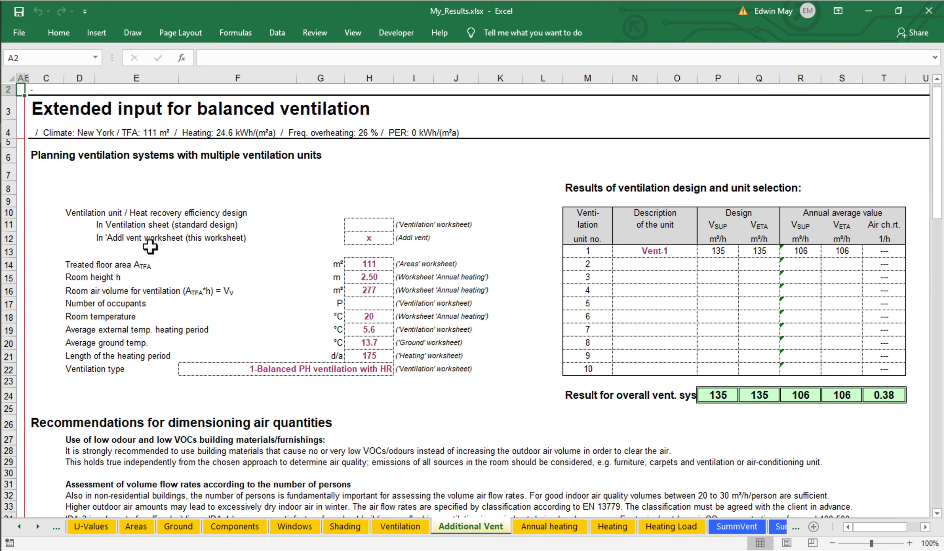
left_click_drag(379, 210, 93, 395)
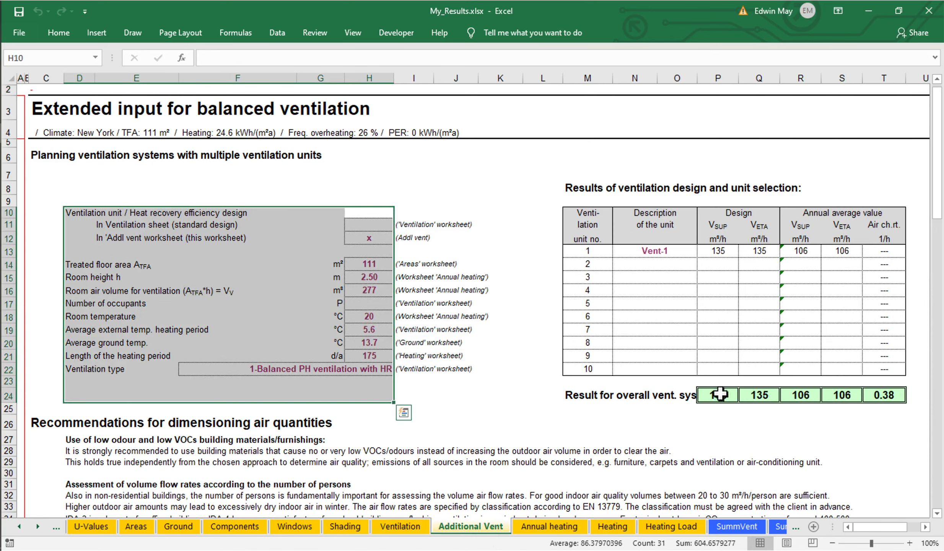
left_click(635, 396)
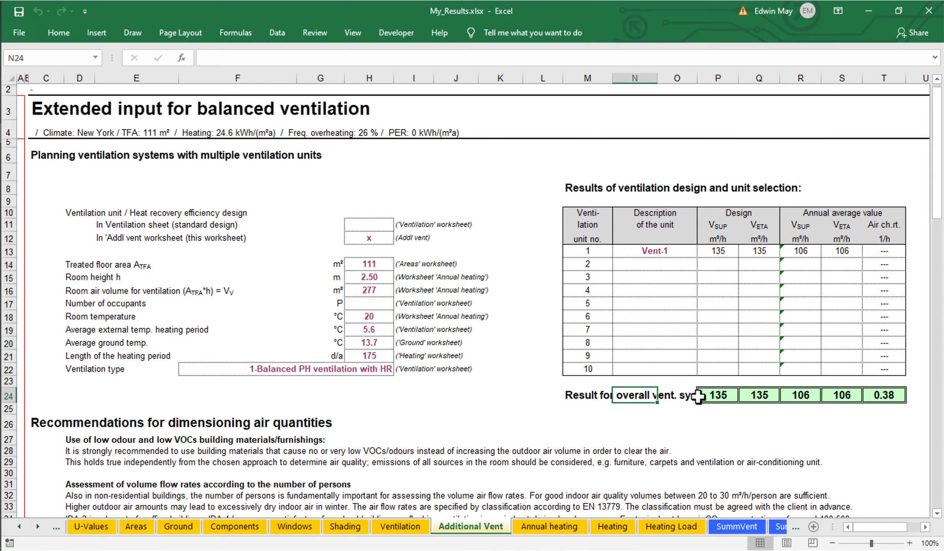
left_click(897, 398)
key("ctrl")
key("ctrl")
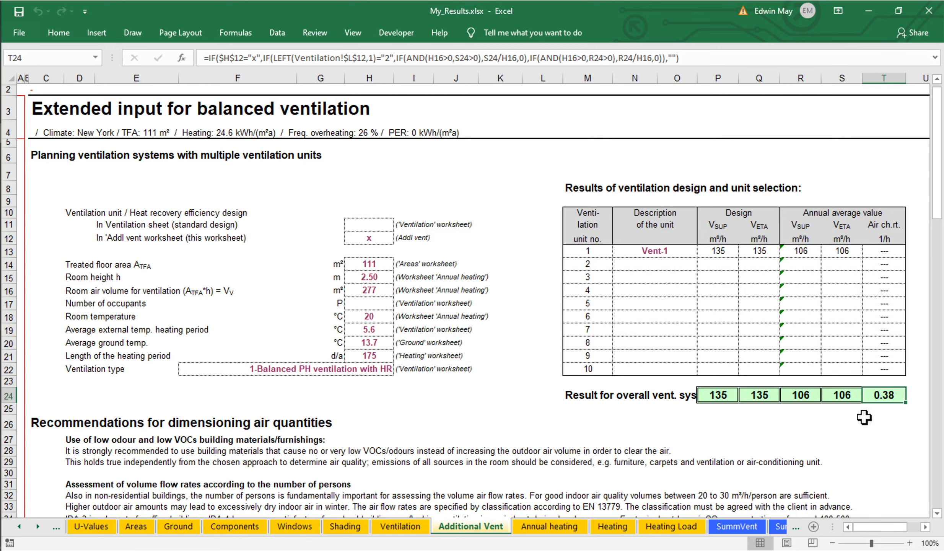
Step: Examine the Dimensioning of air quantities table, checking the first room's ventilation unit allocation and all rooms' volume flows
scroll(655, 285, "down", 6)
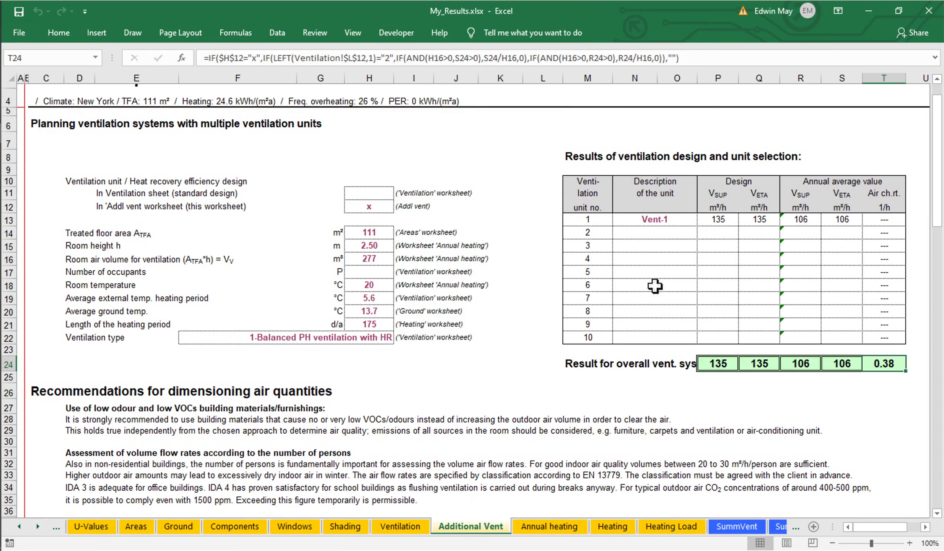
scroll(655, 285, "down", 7)
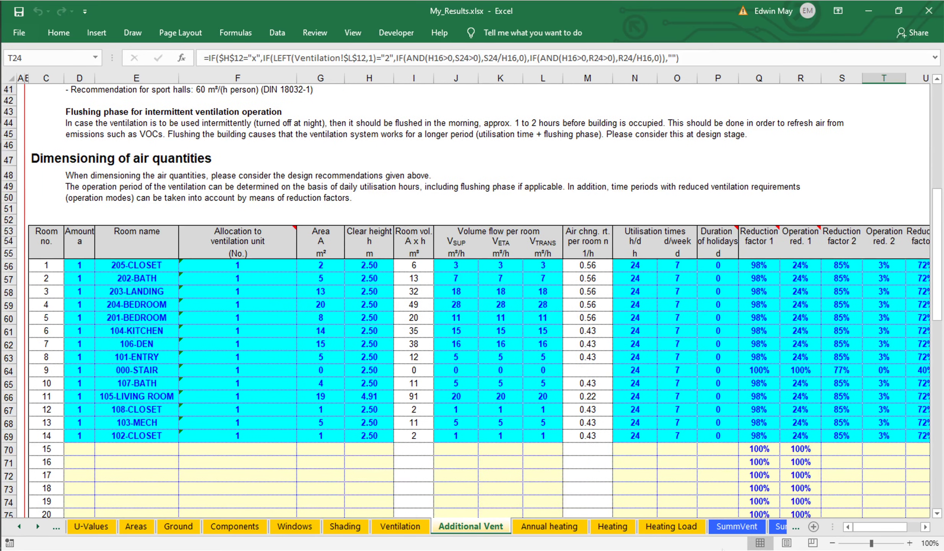
left_click_drag(833, 526, 768, 529)
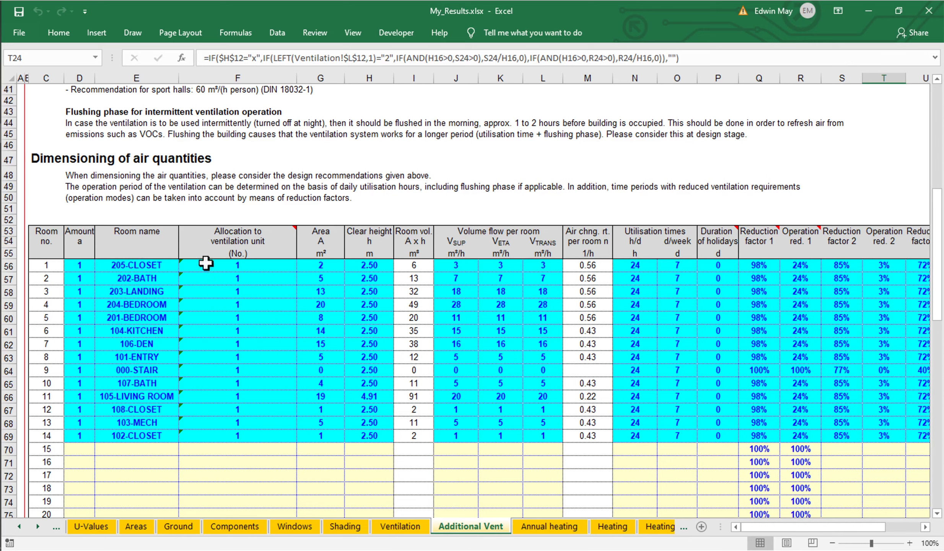
left_click(245, 266)
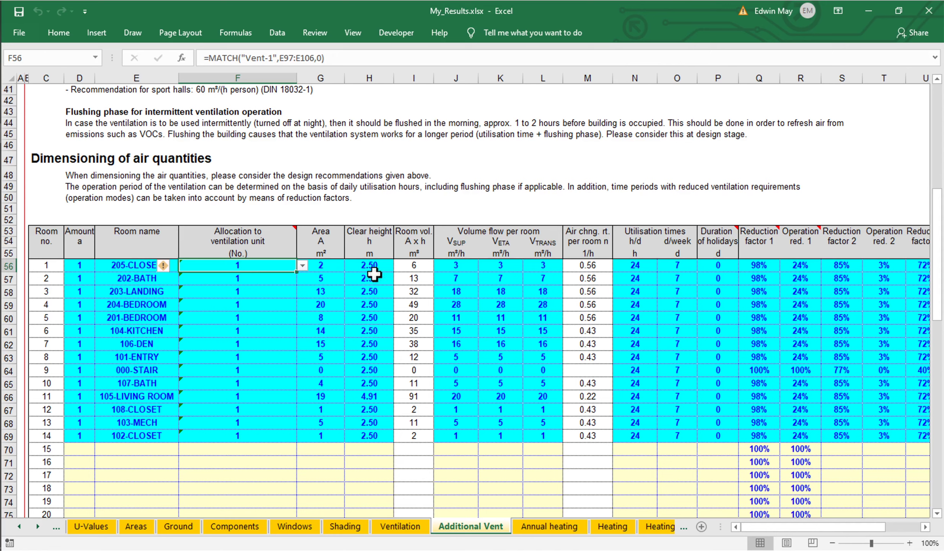
left_click_drag(455, 265, 546, 438)
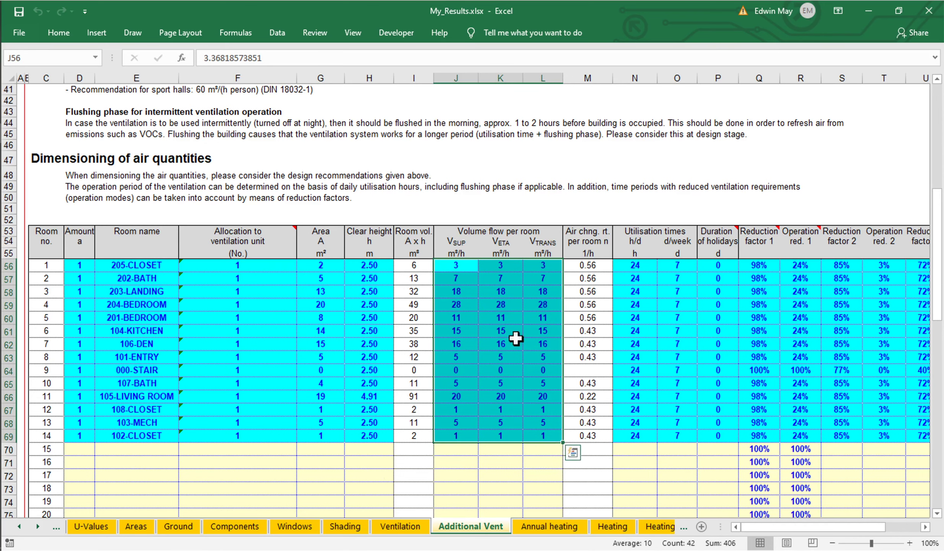
left_click_drag(845, 527, 870, 528)
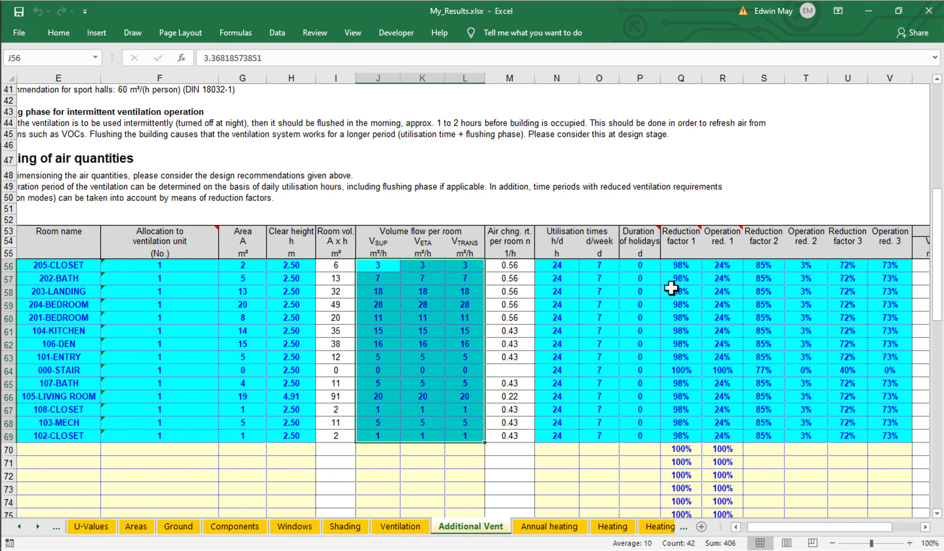
Step: Inspect room 205-CLOSET's supply and extract volume flows, utilisation times and duration of holidays
left_click(54, 267)
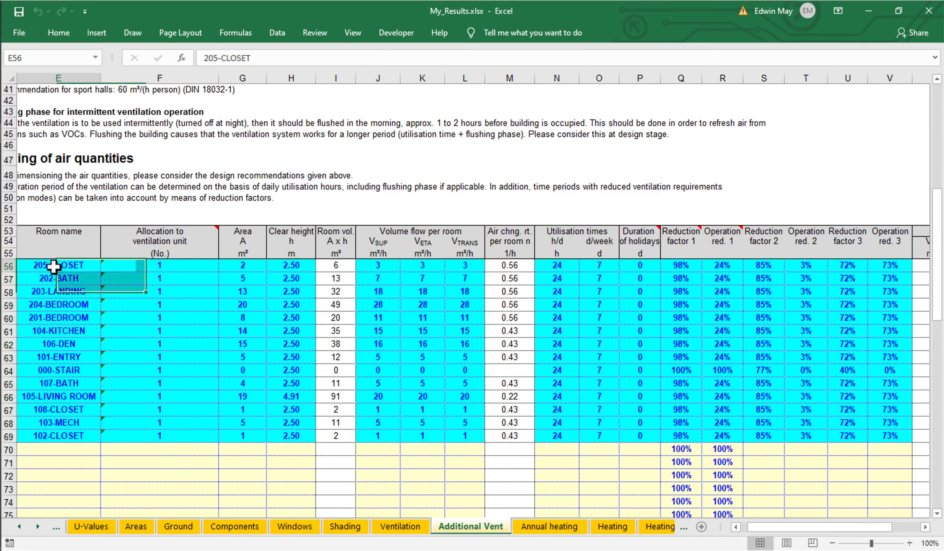
left_click(394, 267)
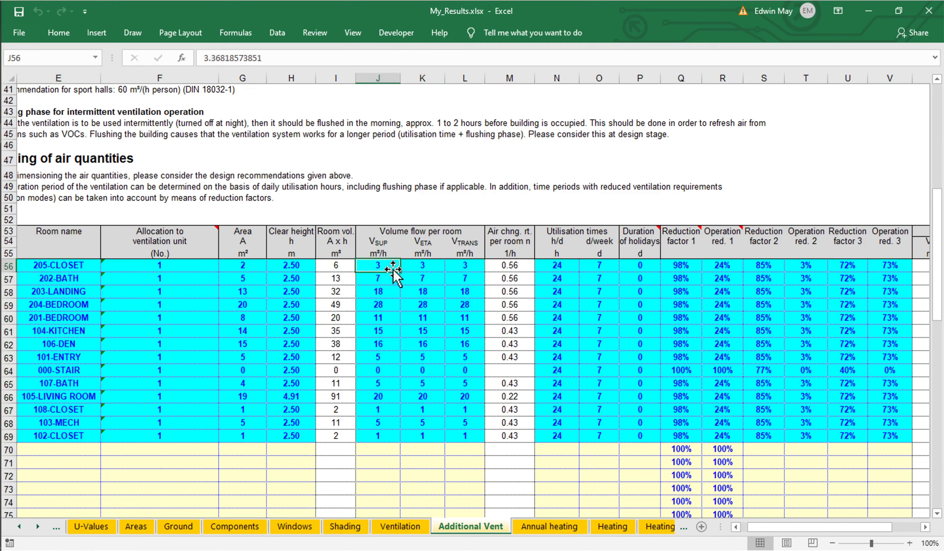
left_click(430, 266)
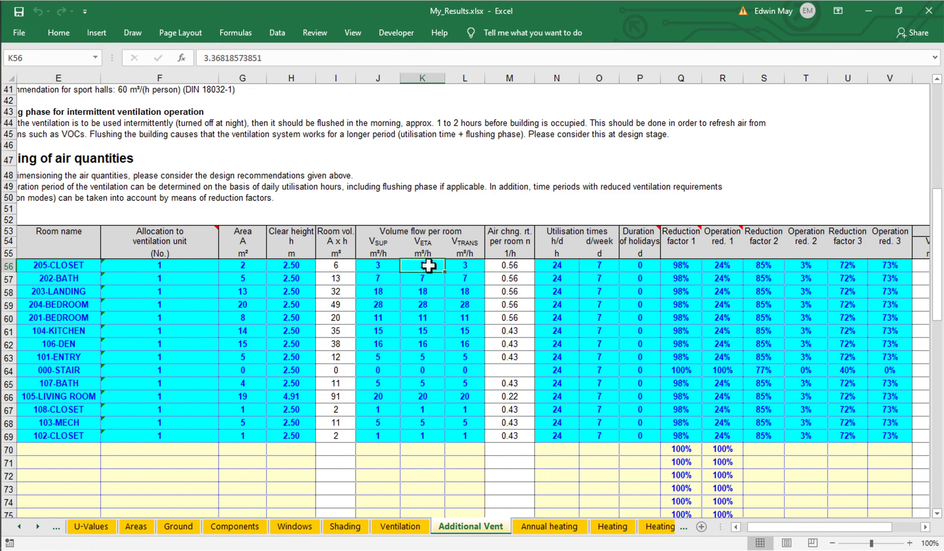
left_click(568, 265)
left_click(593, 267)
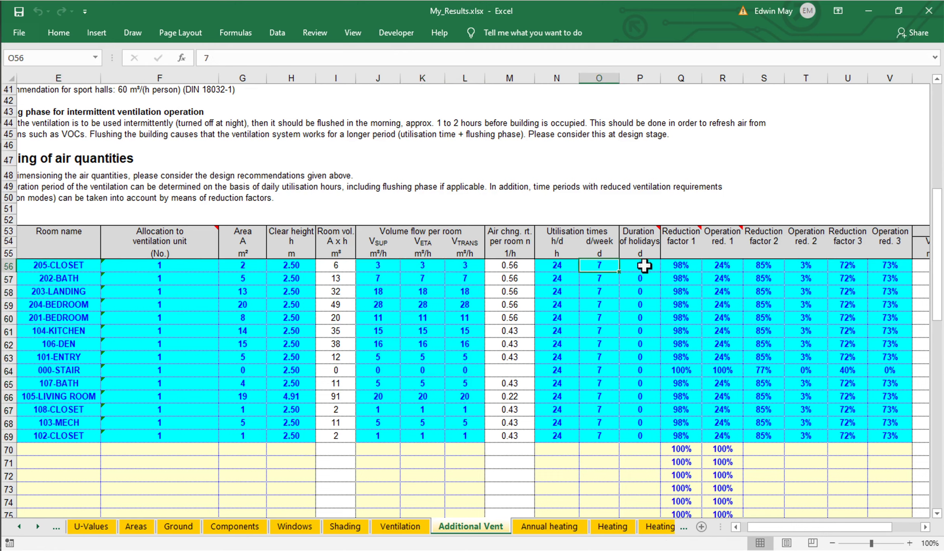
left_click(645, 266)
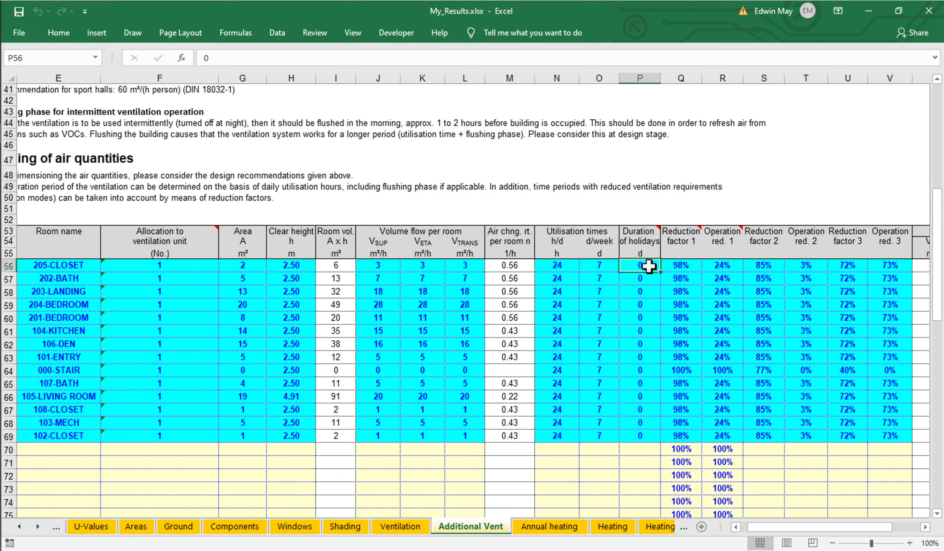
Step: Inspect the three reduction factors and their operation shares for room 205-CLOSET
left_click(391, 270)
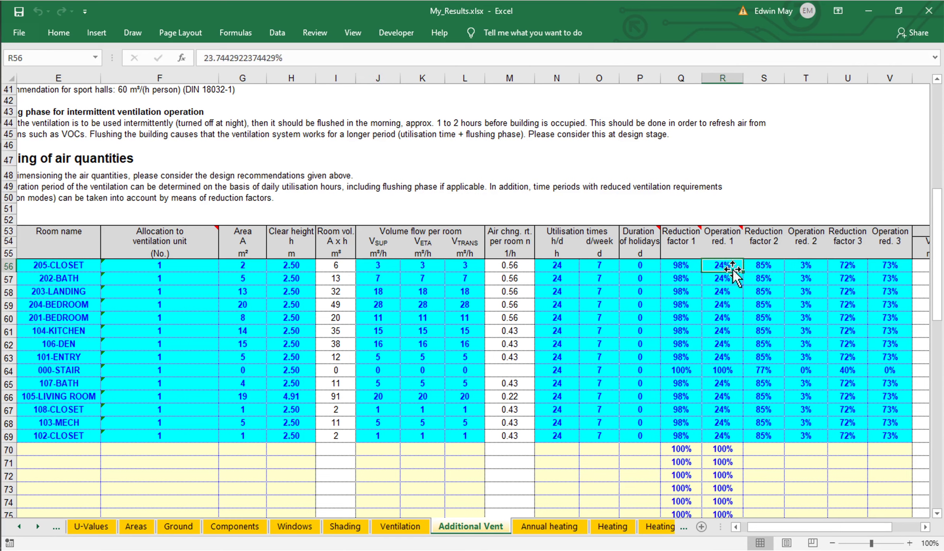
left_click(687, 268)
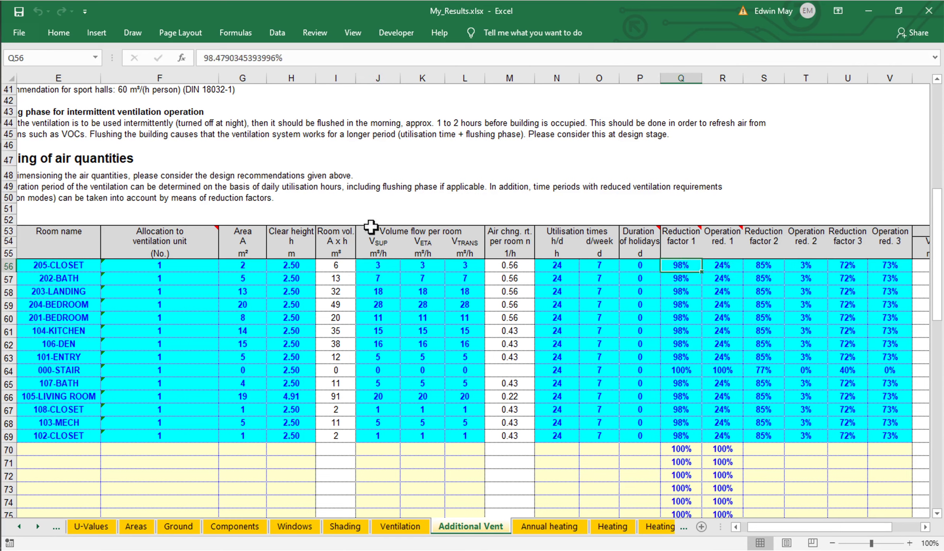
left_click(722, 268)
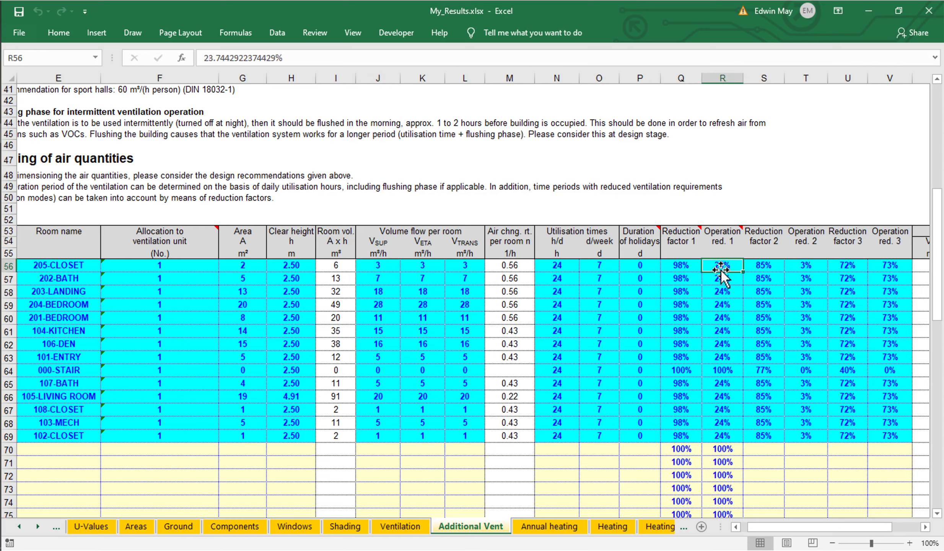
left_click(773, 267)
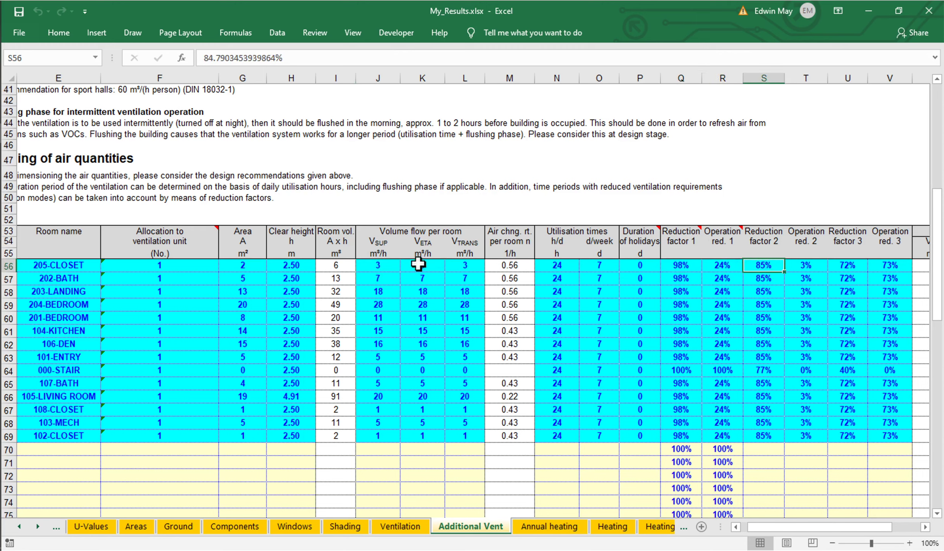
left_click(810, 265)
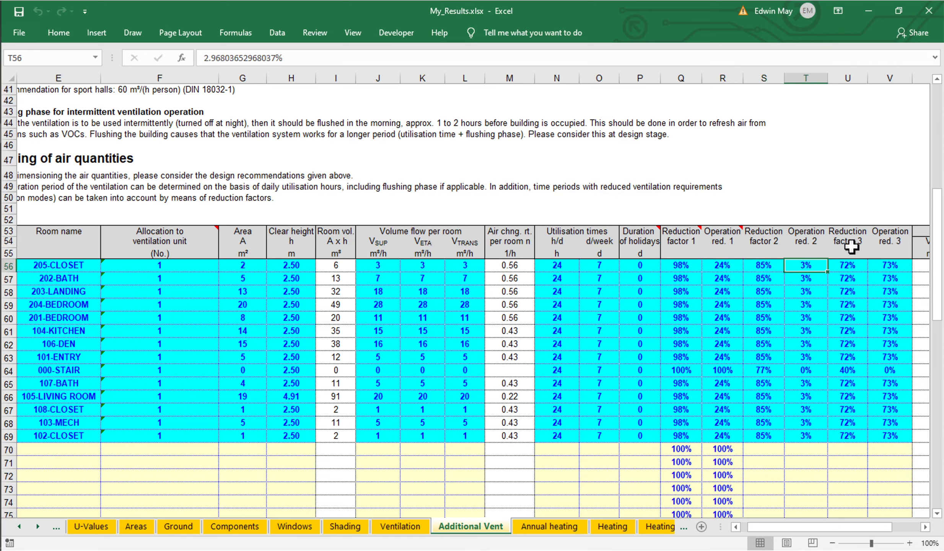
left_click(859, 268)
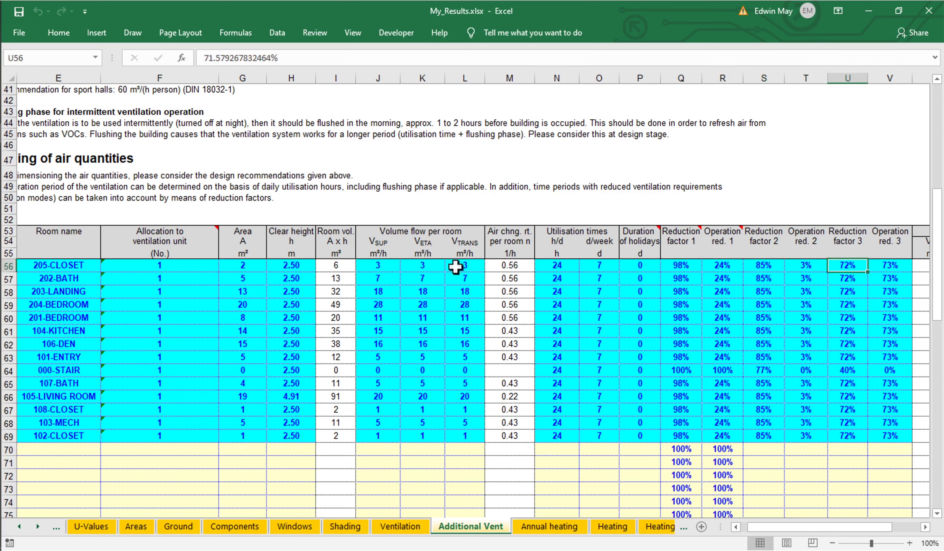
left_click(912, 266)
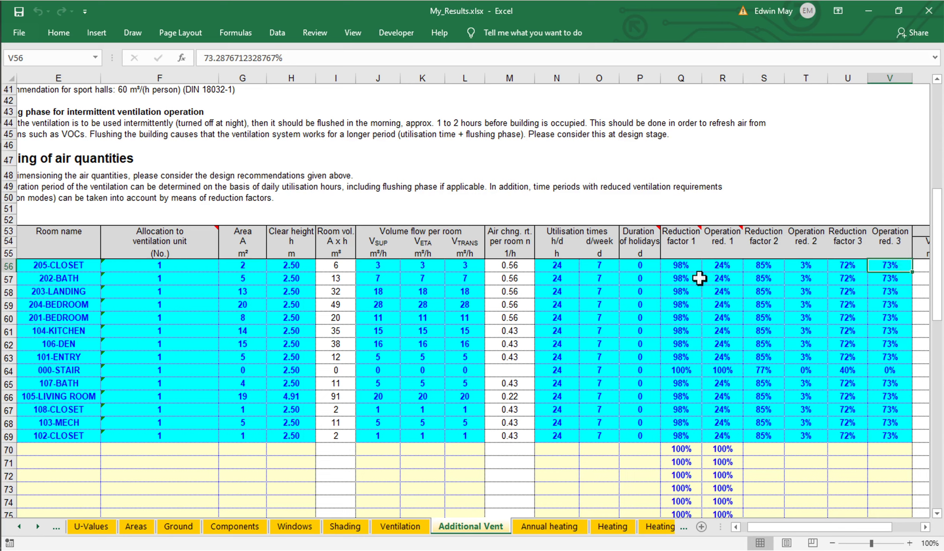
left_click_drag(681, 265, 880, 271)
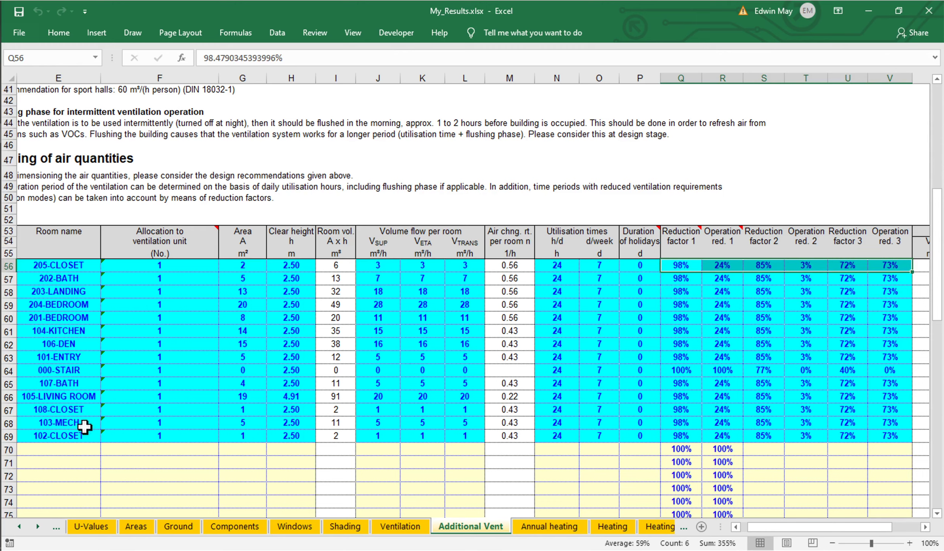
Step: Review the room names from 205-CLOSET to 102-CLOSET and examine the Ventilation unit selection table
left_click_drag(82, 436, 57, 270)
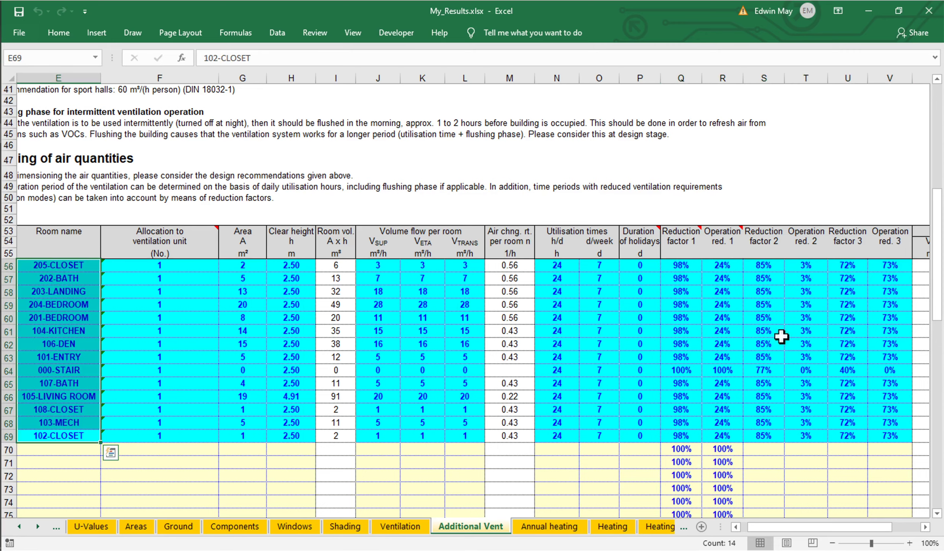
left_click_drag(841, 529, 811, 535)
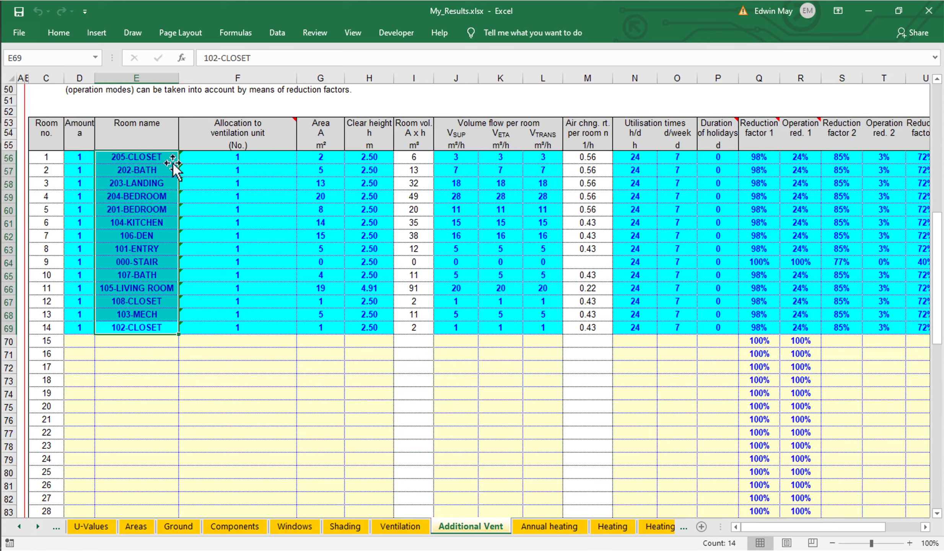
scroll(172, 378, "down", 3)
scroll(172, 378, "down", 6)
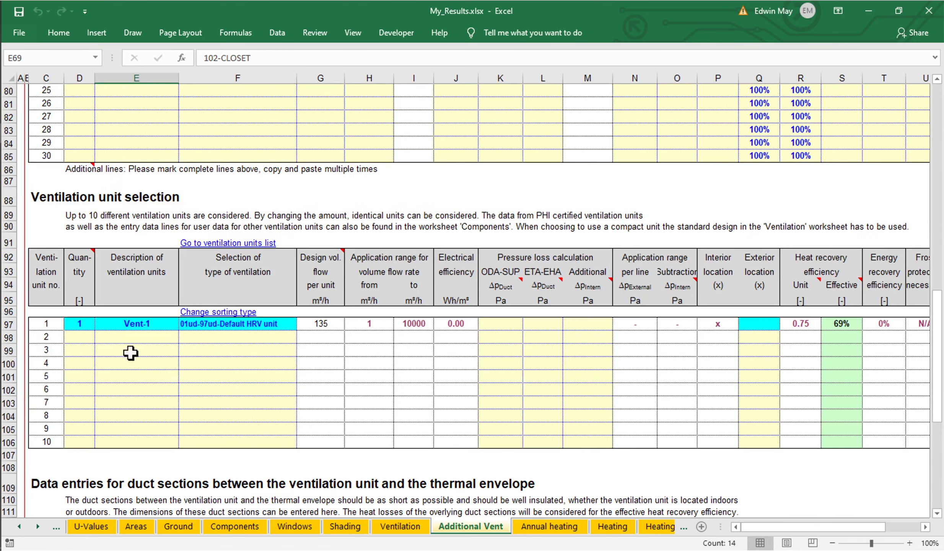
left_click(48, 202)
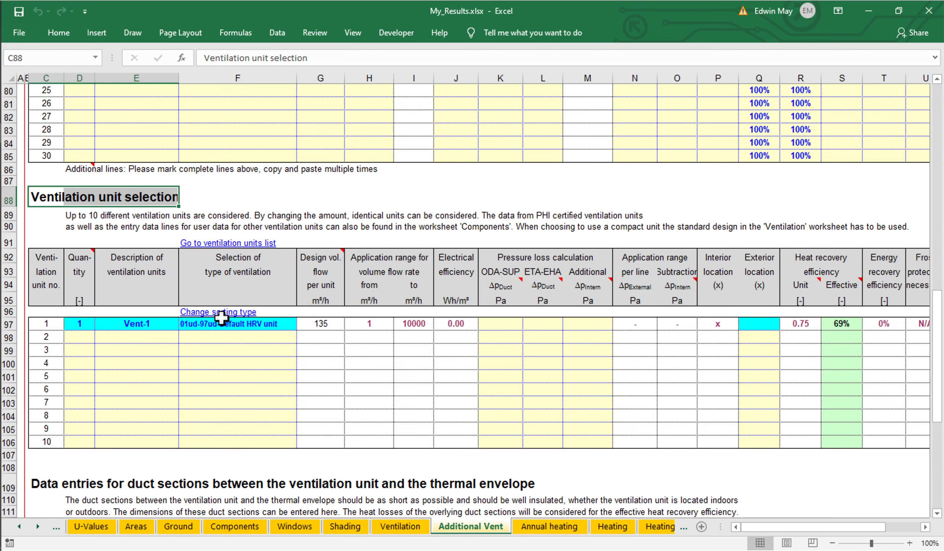
Step: Examine the two duct section entries between ventilation unit and thermal envelope, checking their diameters, insulation thicknesses and lengths
scroll(222, 317, "down", 7)
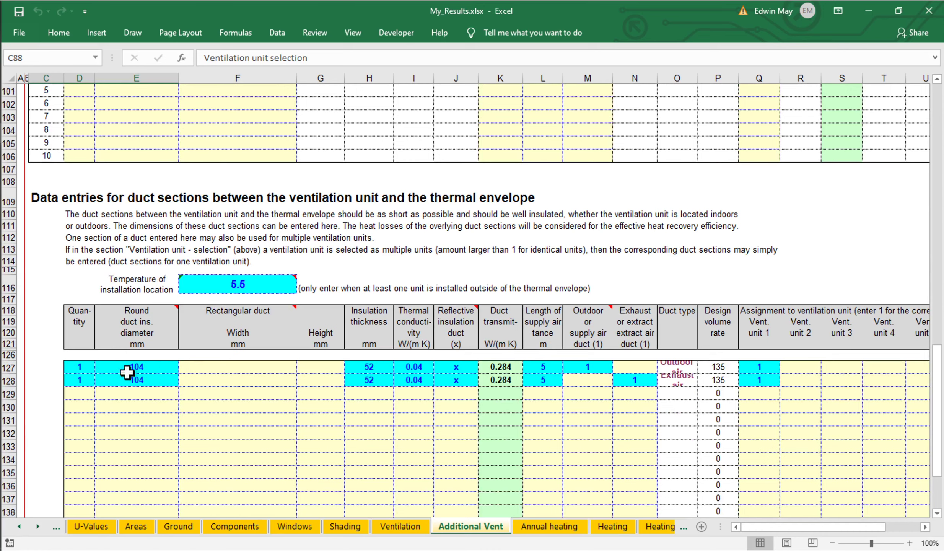
left_click_drag(77, 368, 470, 370)
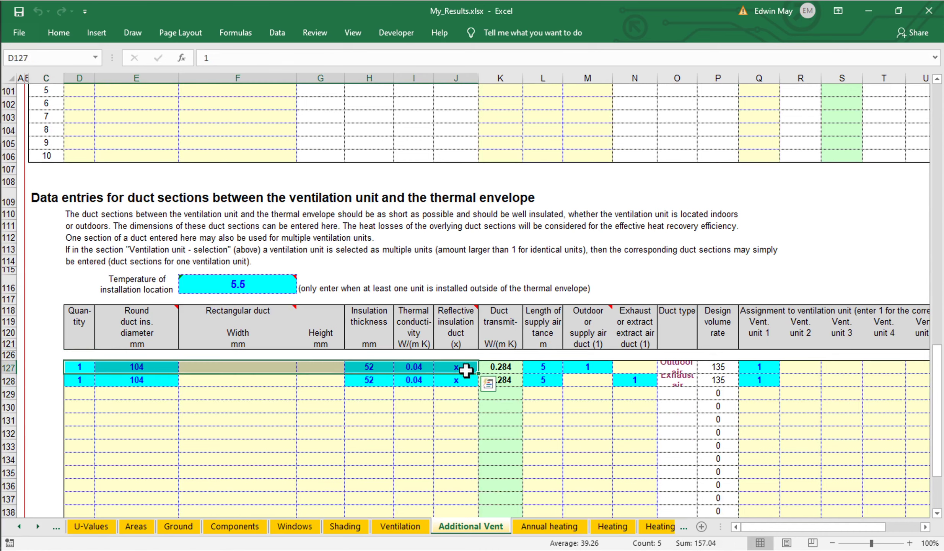
left_click_drag(71, 381, 455, 380)
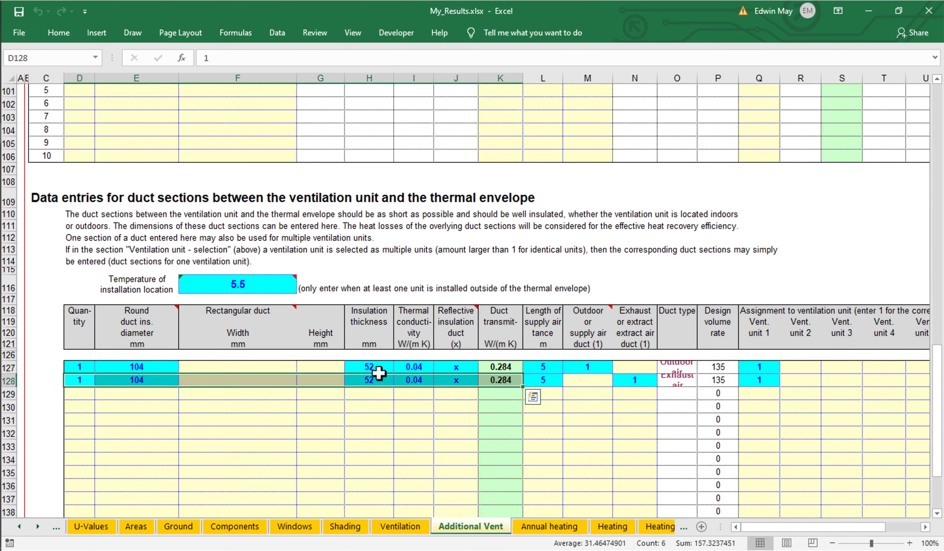
left_click_drag(137, 367, 143, 379)
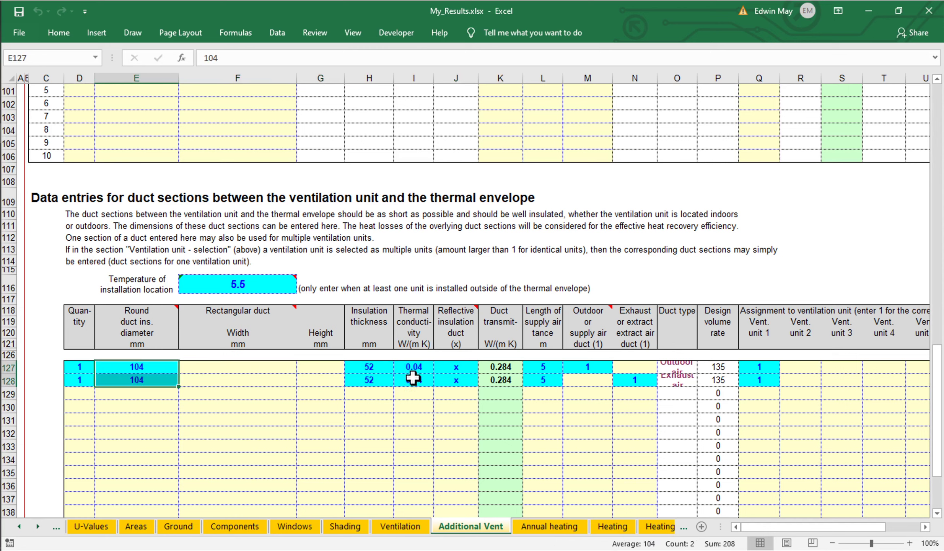
left_click_drag(369, 366, 374, 381)
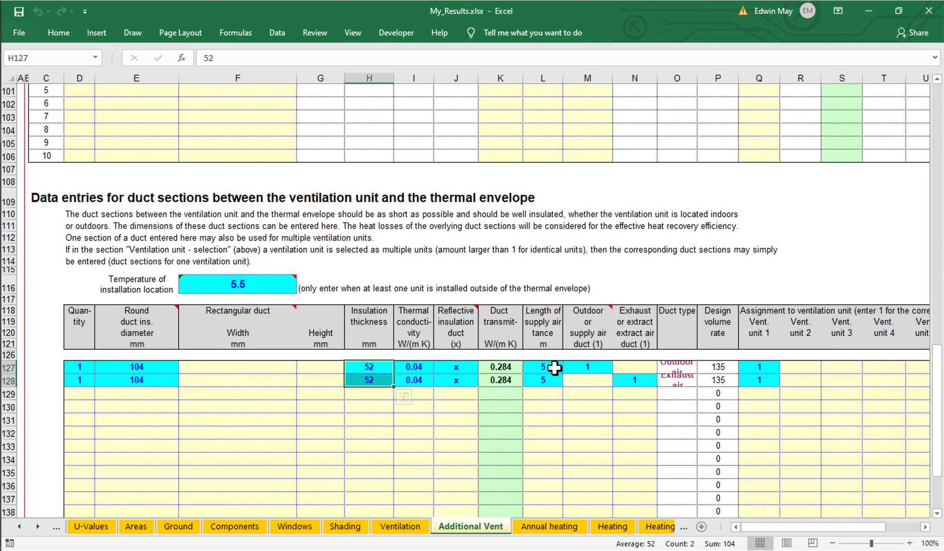
left_click_drag(553, 368, 550, 379)
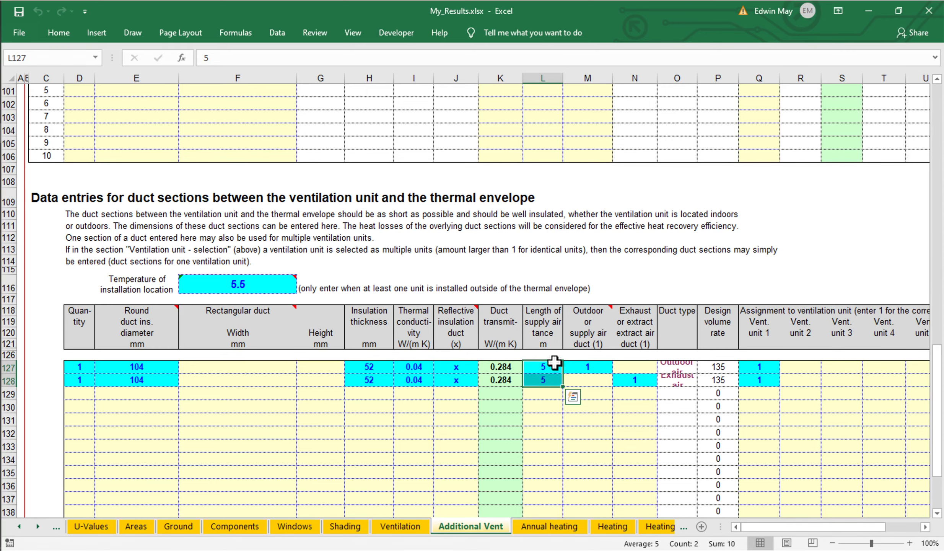
Step: Review the supply, extract and transfer volume flows of all rooms and the overall ventilation design results on the Additional Vent worksheet
scroll(555, 362, "up", 7)
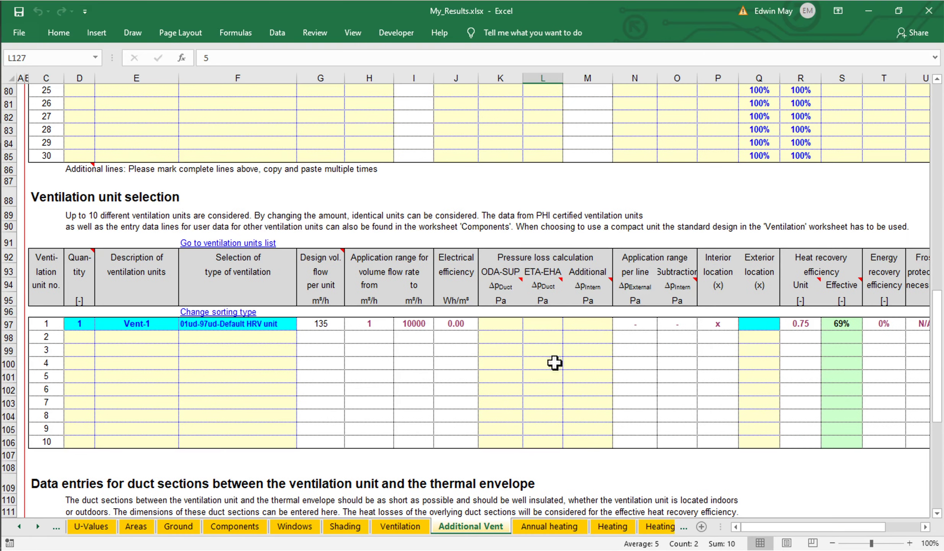
scroll(555, 363, "up", 10)
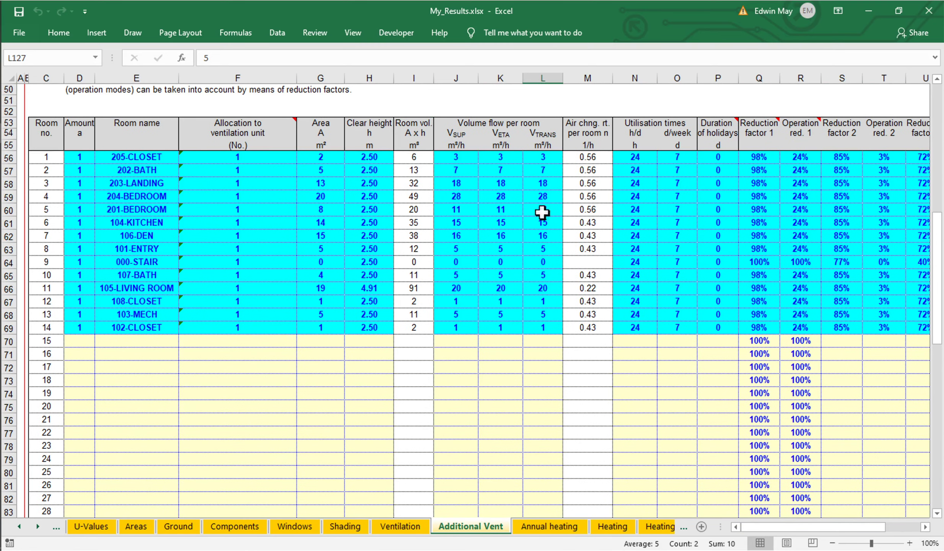
left_click_drag(459, 158, 548, 328)
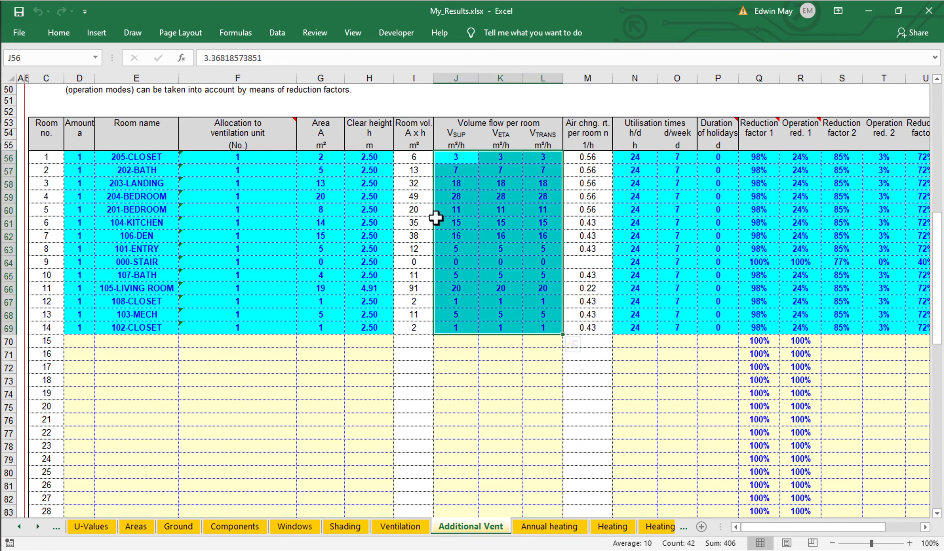
scroll(841, 258, "up", 7)
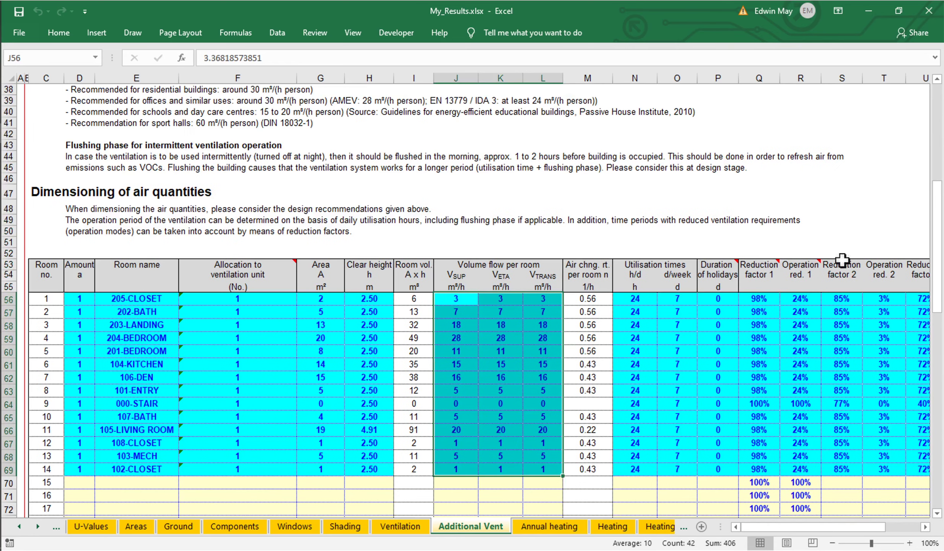
scroll(800, 393, "up", 9)
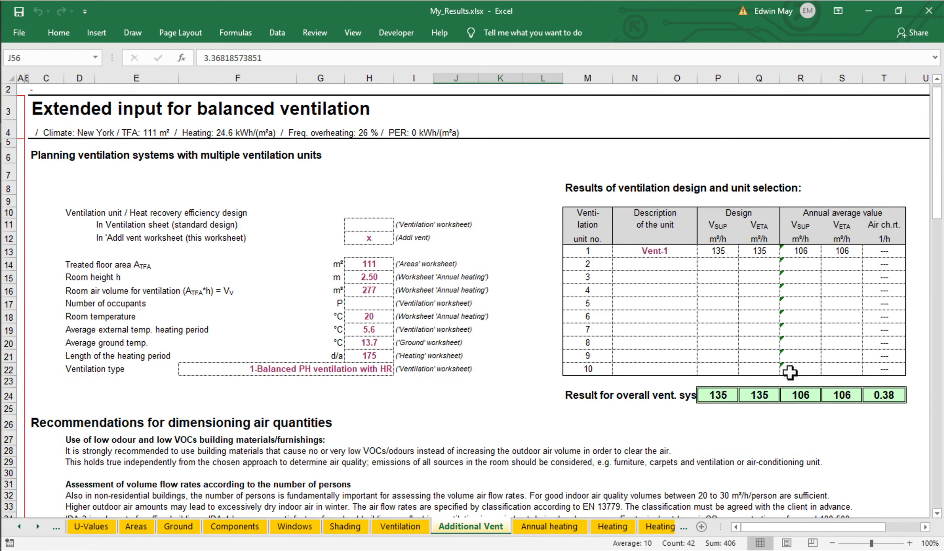
Step: Switch back to Grasshopper and inspect the Create Vent System component's _HB_rooms input in the fresh-air ventilation section
left_click(869, 11)
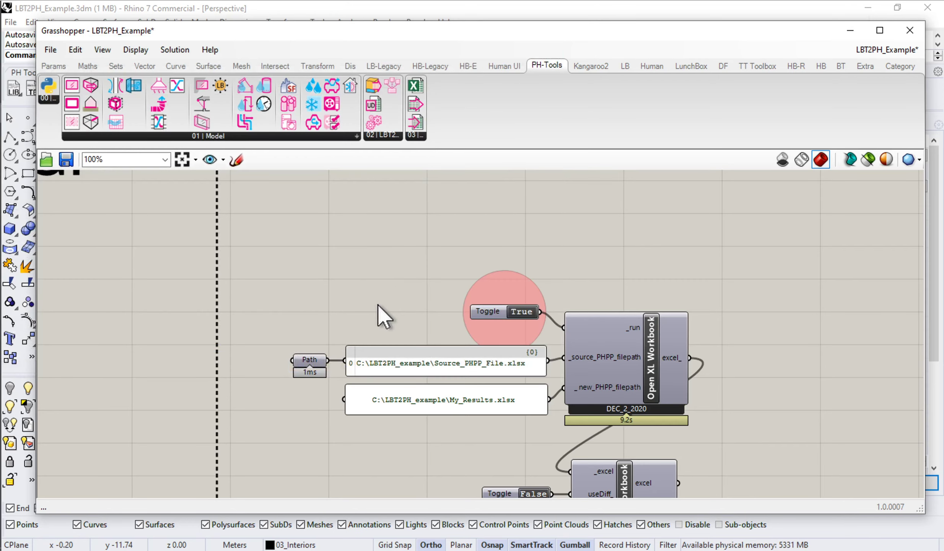
right_click_drag(602, 229, 606, 229)
scroll(606, 229, "down", 5)
right_click_drag(276, 305, 656, 302)
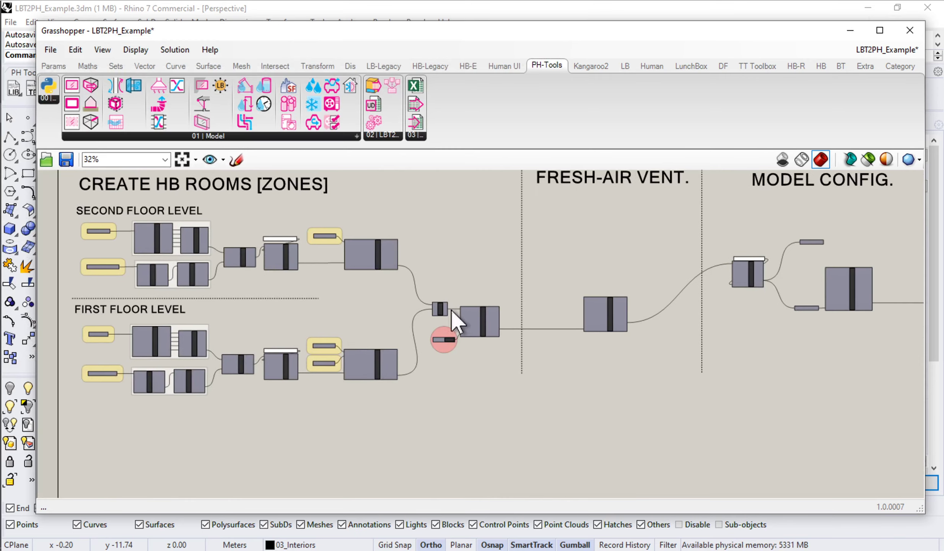
right_click_drag(290, 324, 233, 326)
scroll(560, 298, "up", 3)
right_click_drag(569, 295, 522, 402)
scroll(497, 455, "up", 3)
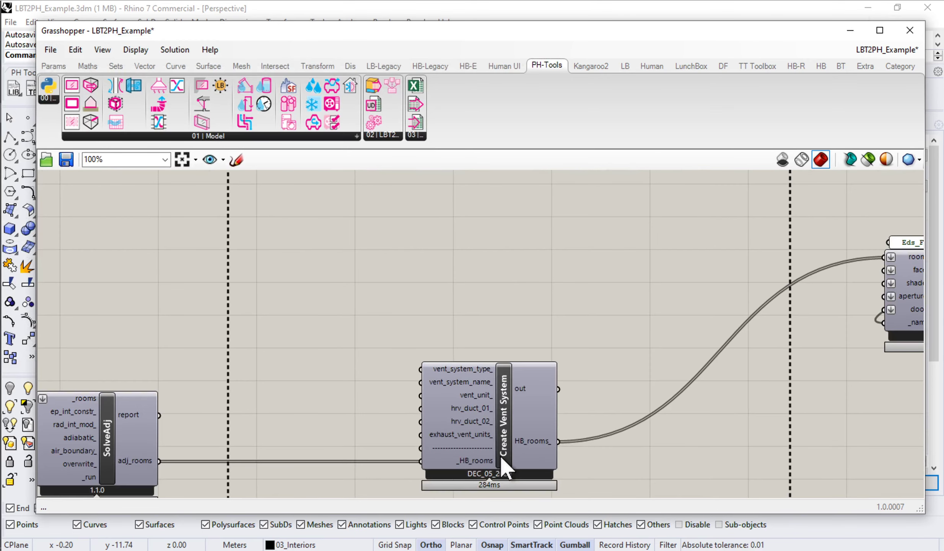
right_click_drag(507, 446, 508, 398)
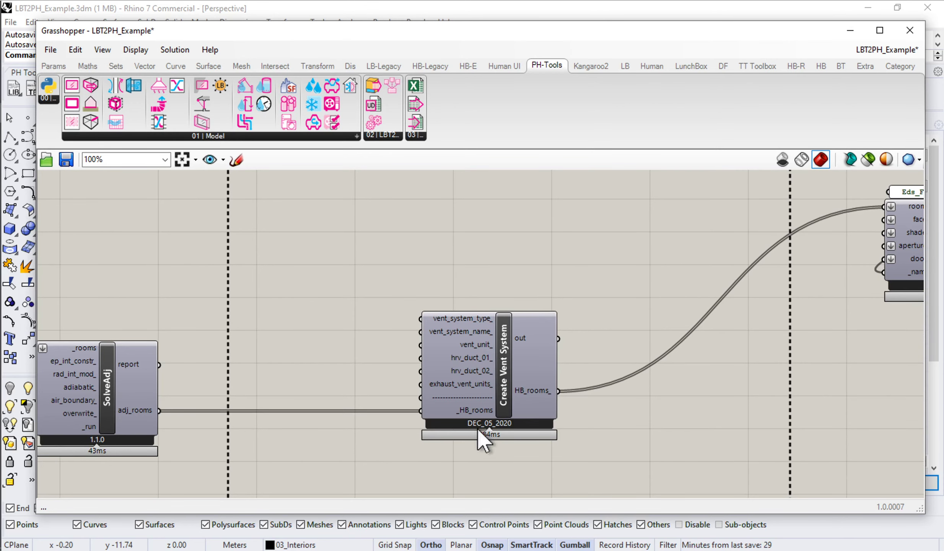
scroll(477, 428, "up", 1)
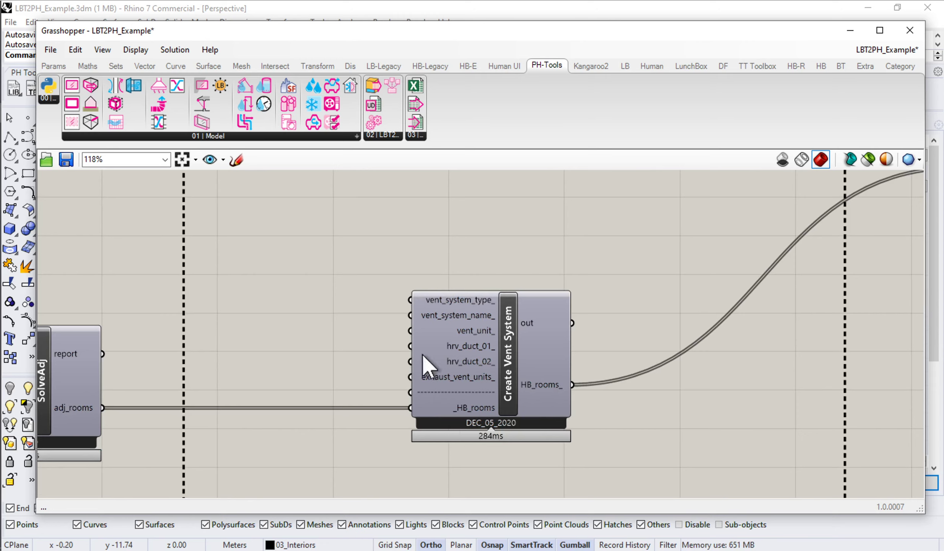
mouse_move(433, 410)
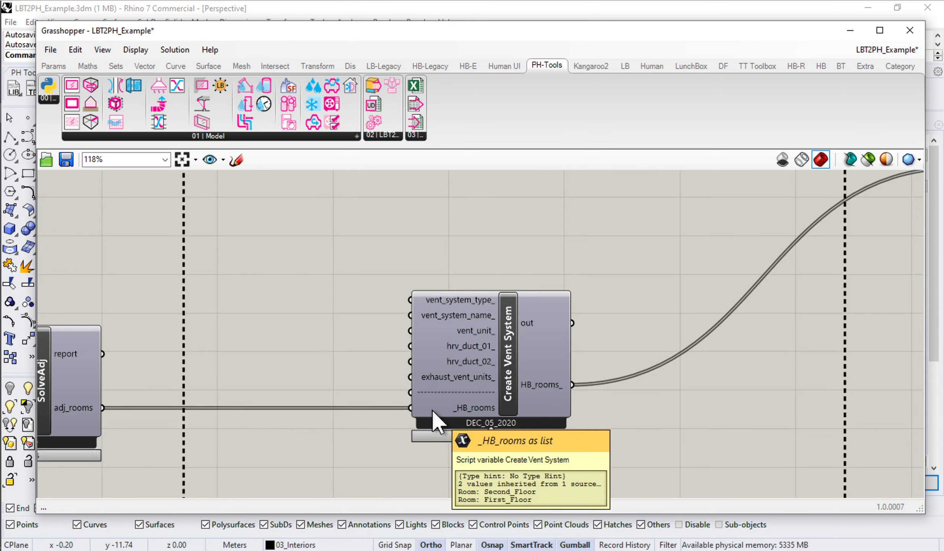